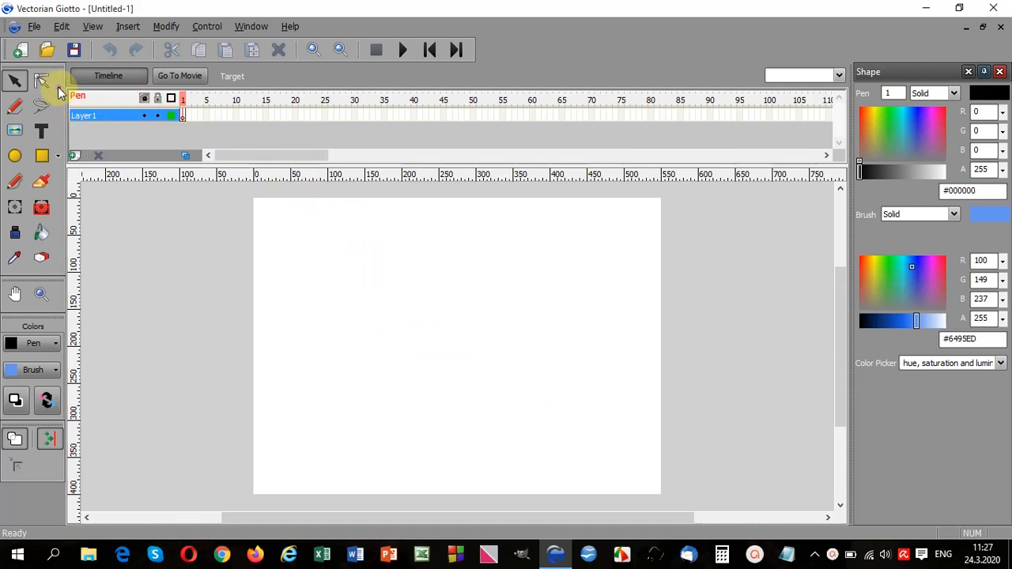
mouse_move(58, 87)
mouse_down()
mouse_move(84, 139)
mouse_move(163, 135)
mouse_move(194, 102)
mouse_move(139, 87)
mouse_up()
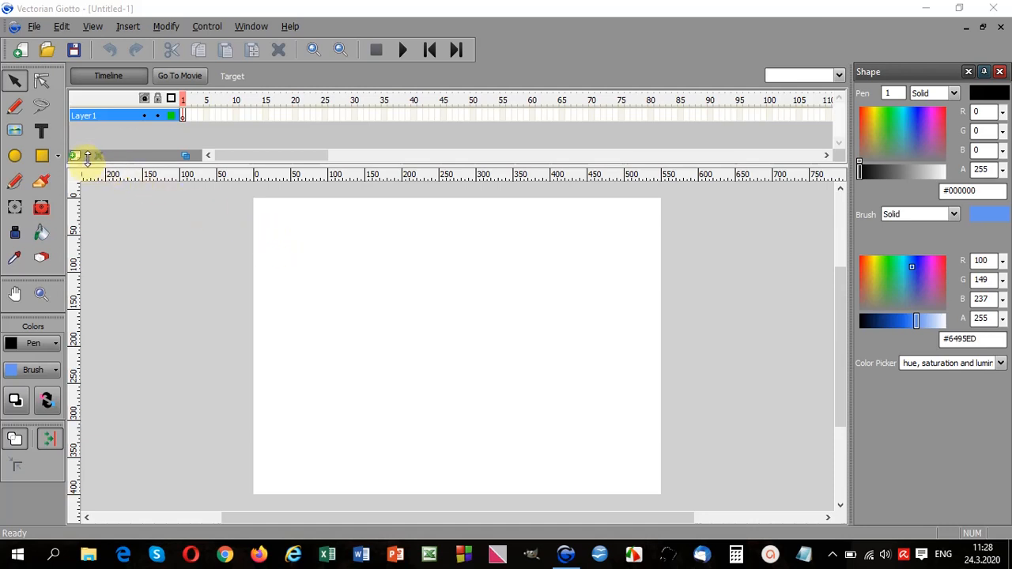
- Draw a blue circle about 90 px wide in the upper-left part of the stage on frame 1
click(14, 156)
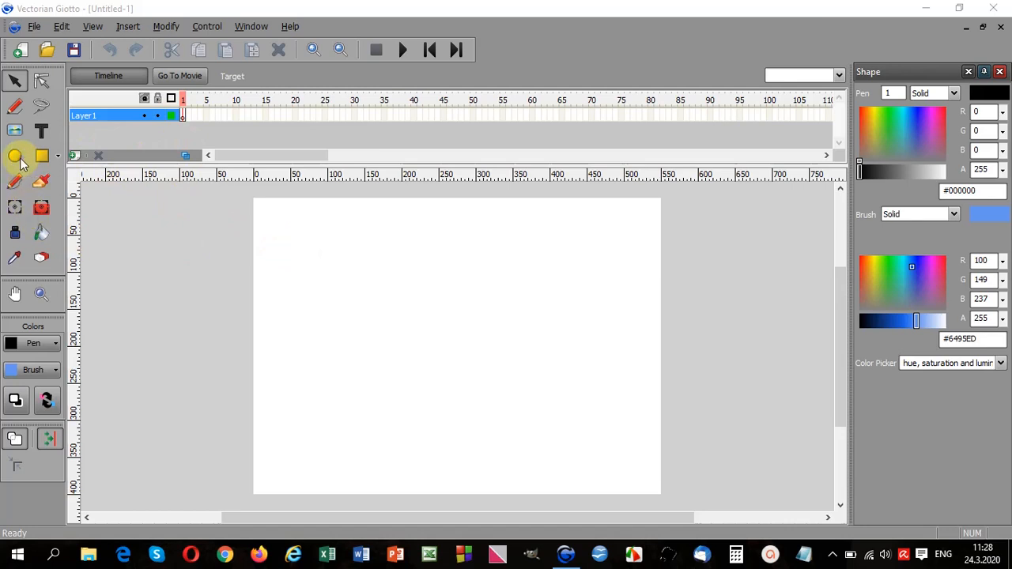
mouse_move(297, 265)
mouse_down()
mouse_move(316, 295)
mouse_move(371, 324)
mouse_move(363, 328)
mouse_up()
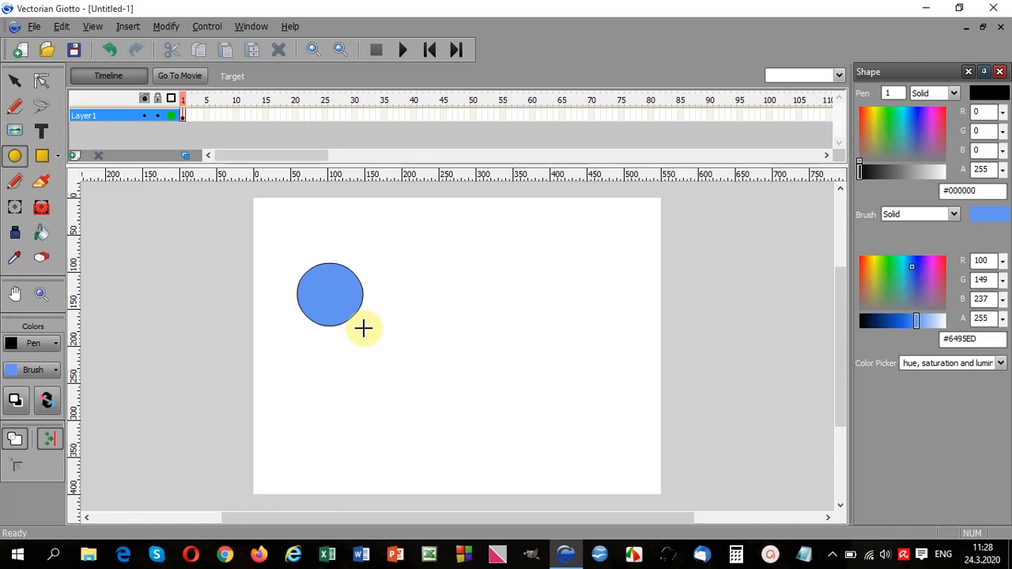
click(184, 115)
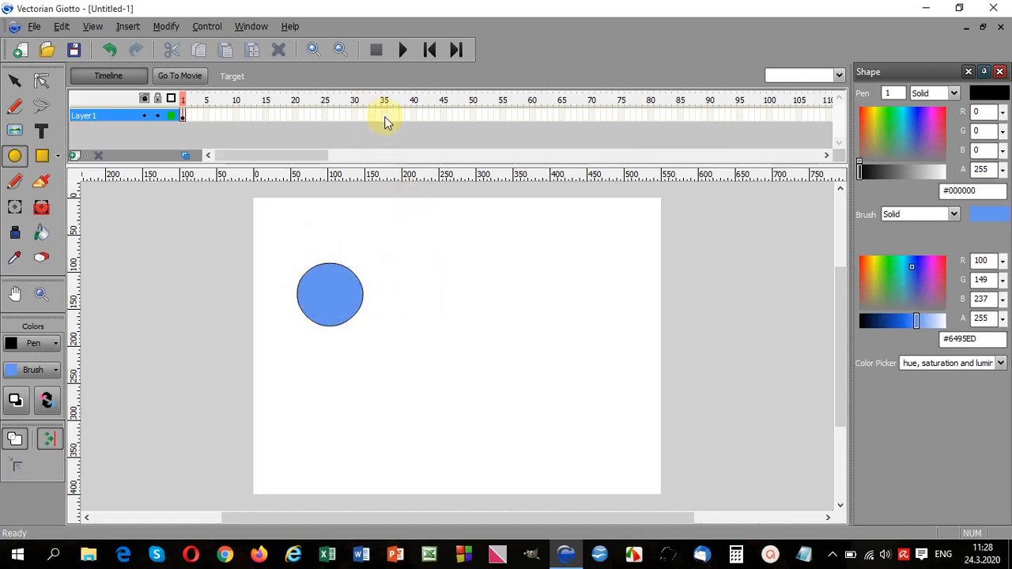
- Insert a keyframe at frame 30 of Layer1 and move the circle horizontally to the right side of the stage
right_click(355, 116)
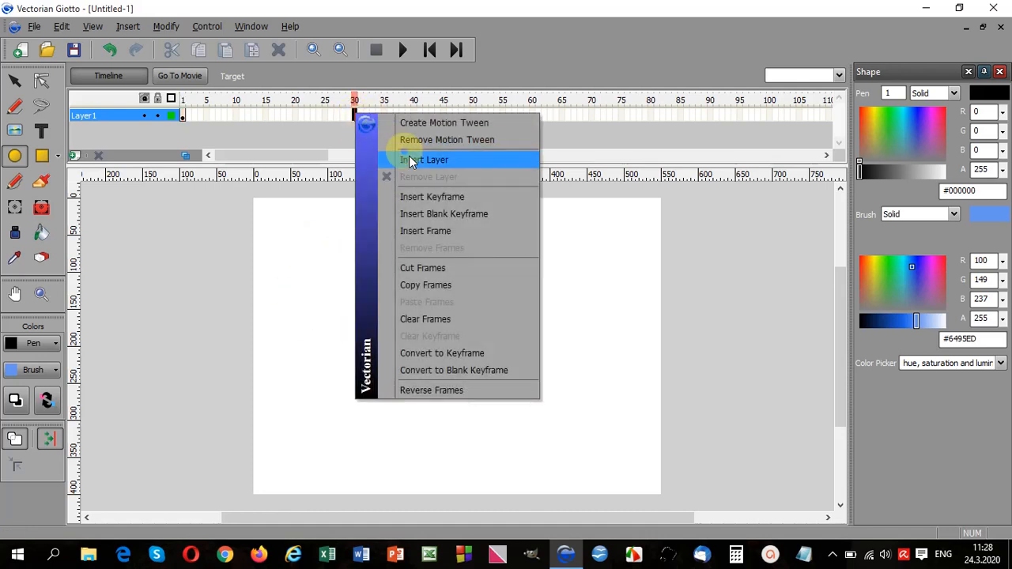
click(426, 200)
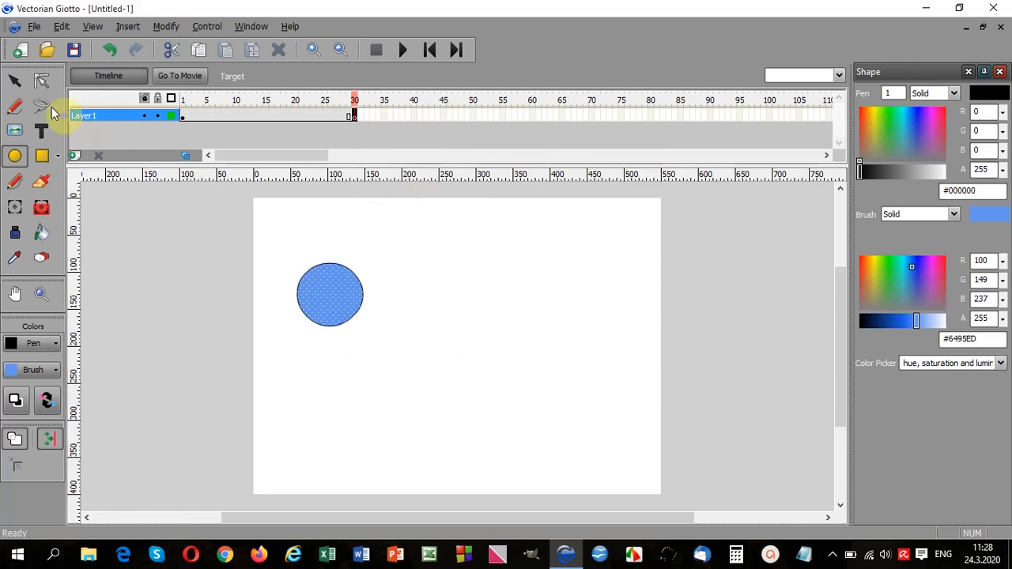
click(14, 81)
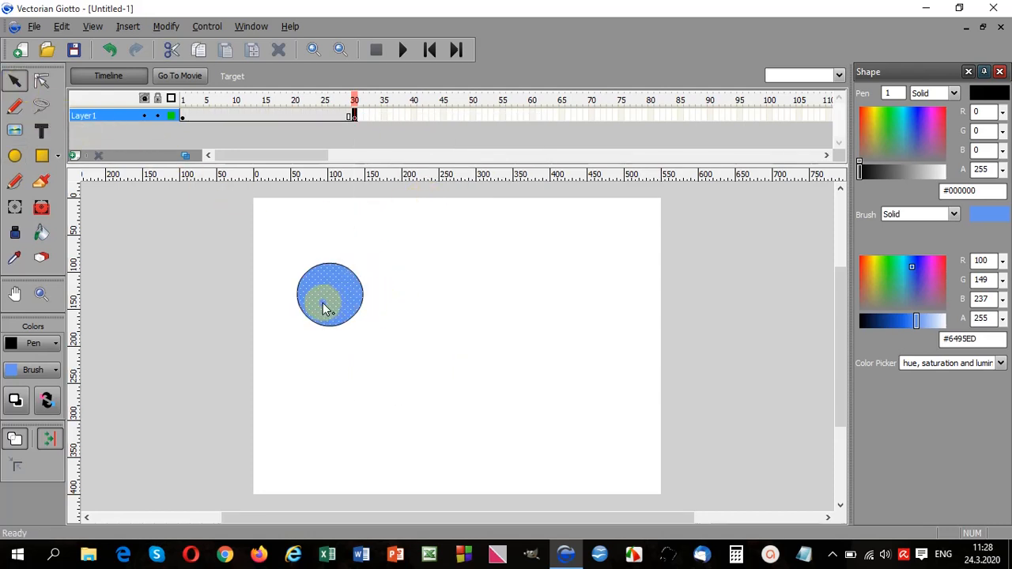
drag(327, 300, 584, 299)
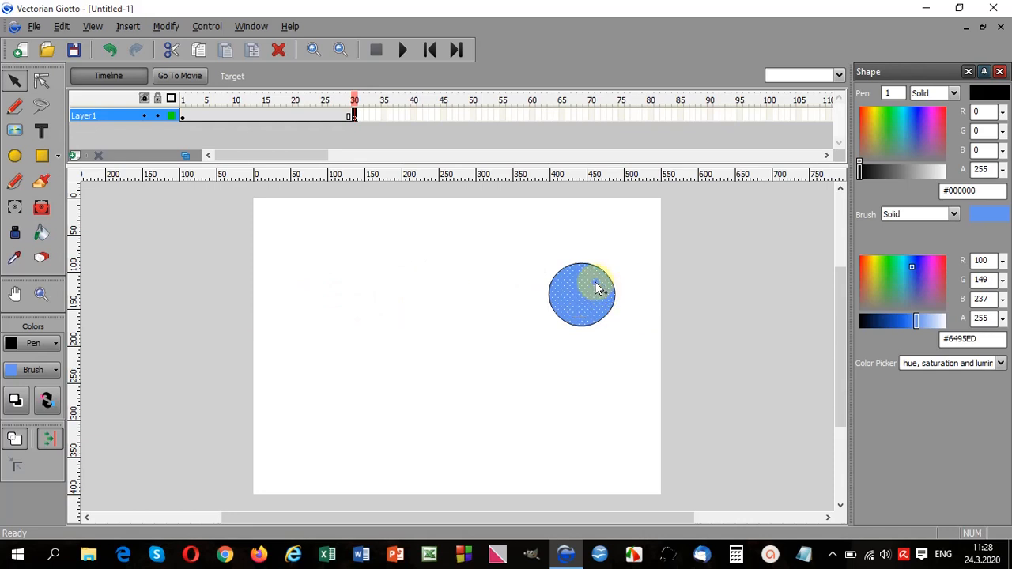
- Create a motion tween between frames 1 and 30 and play the circle's animation from the start
right_click(271, 118)
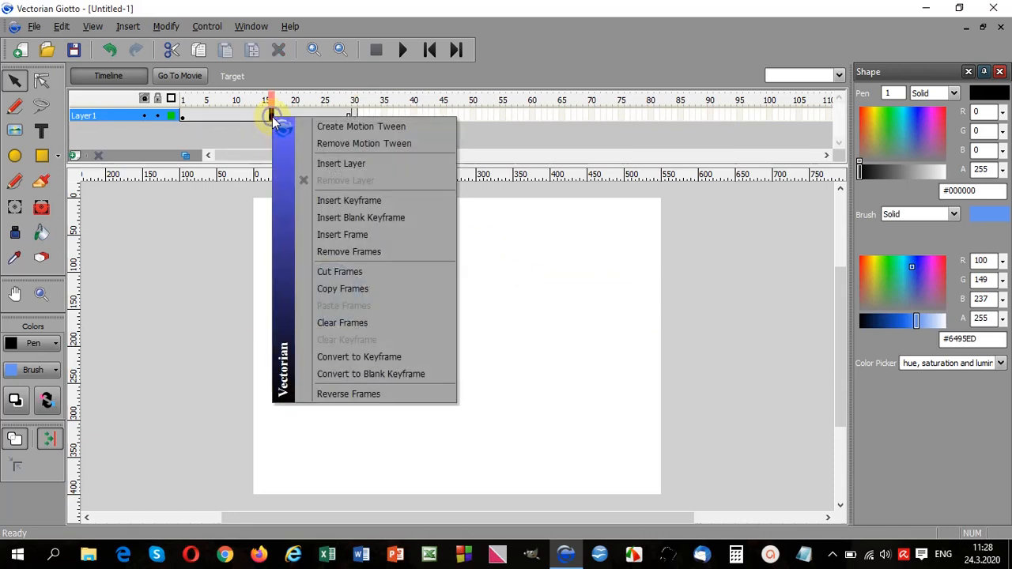
click(370, 125)
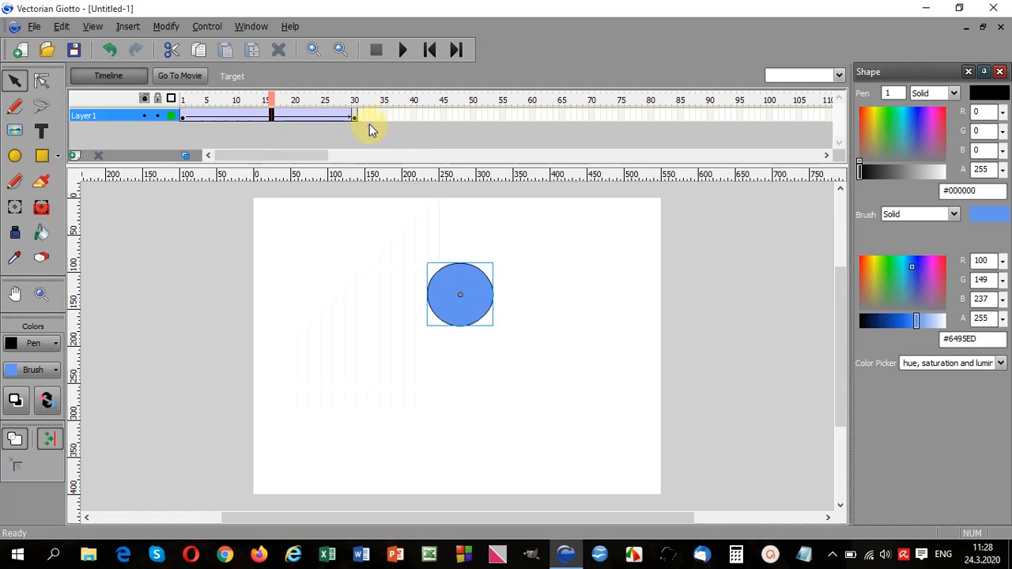
click(430, 50)
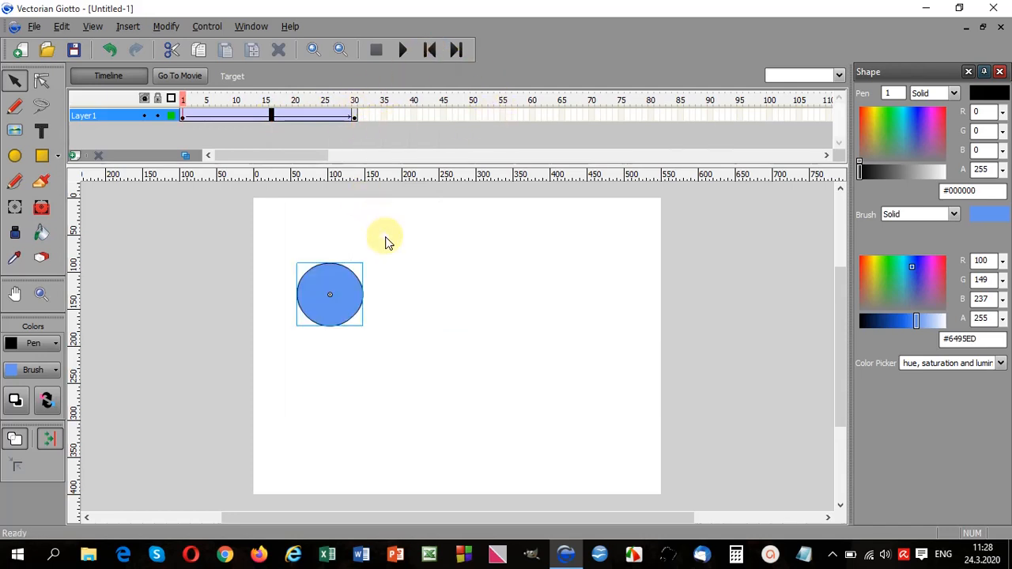
click(403, 52)
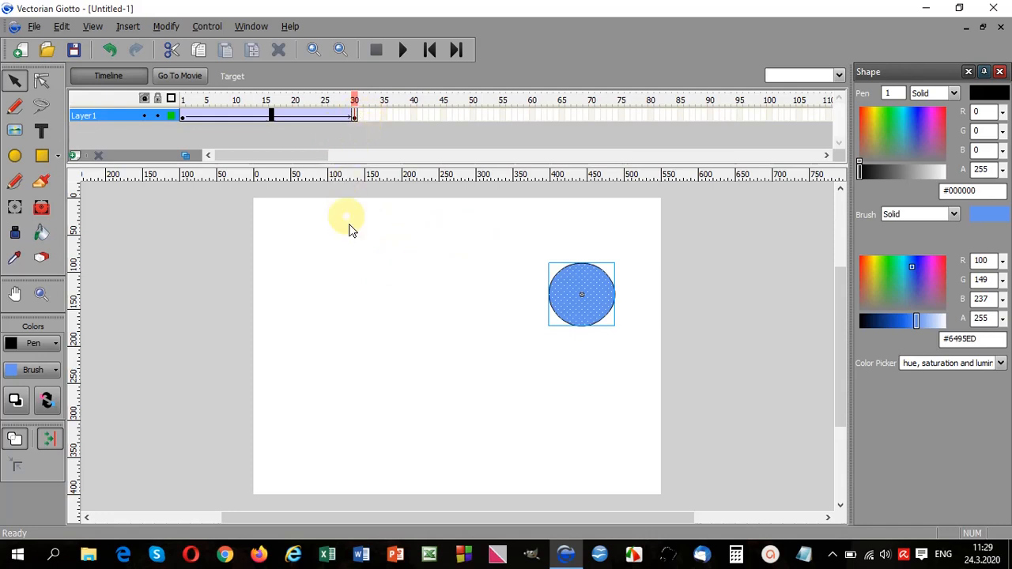
- Try adding a square outside the stage at frame 30 on the circle's layer, play the animation, and undo the addition
click(42, 156)
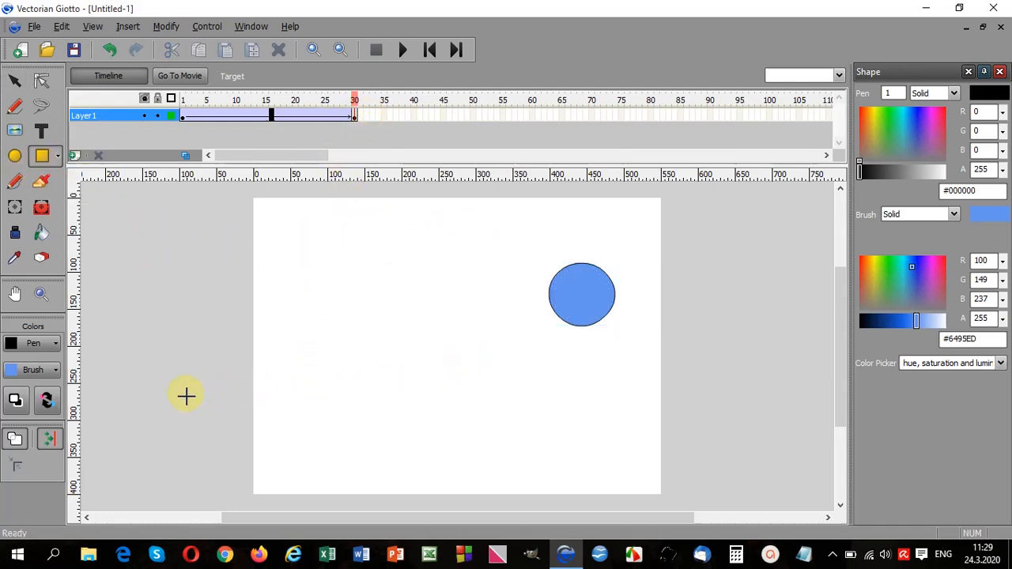
mouse_move(182, 392)
mouse_down()
mouse_move(194, 419)
mouse_move(235, 440)
mouse_up()
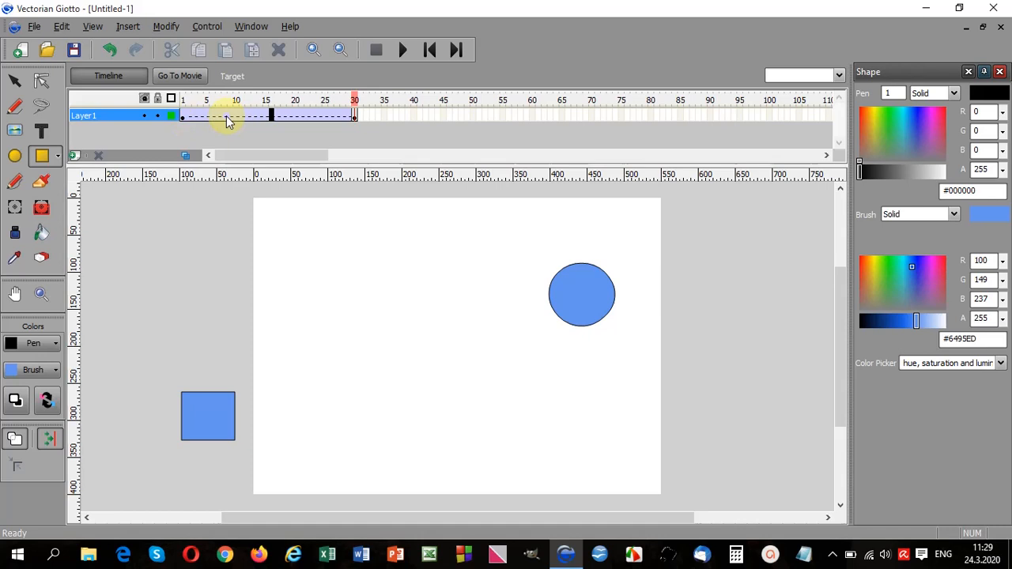
click(429, 50)
click(404, 49)
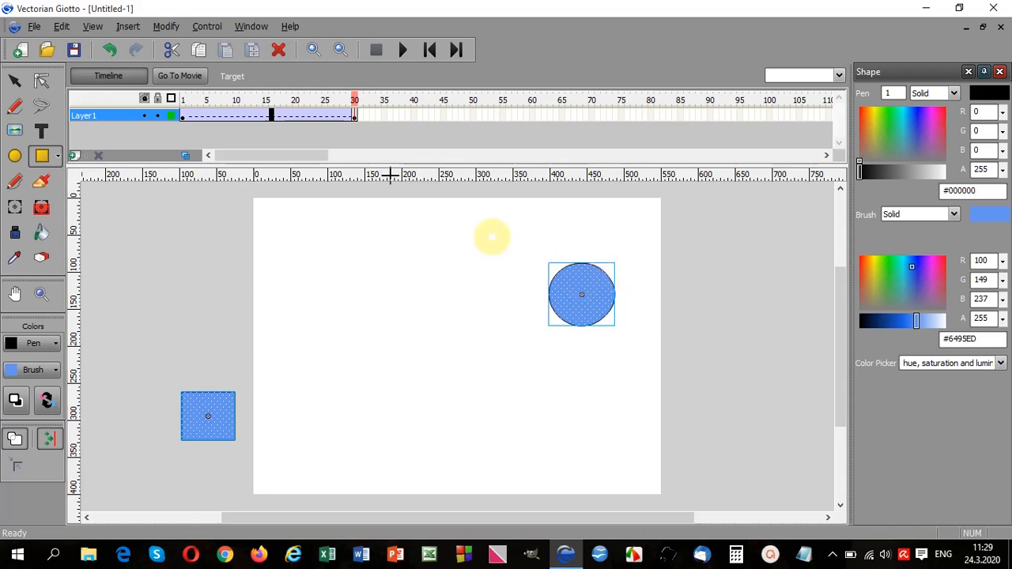
click(112, 51)
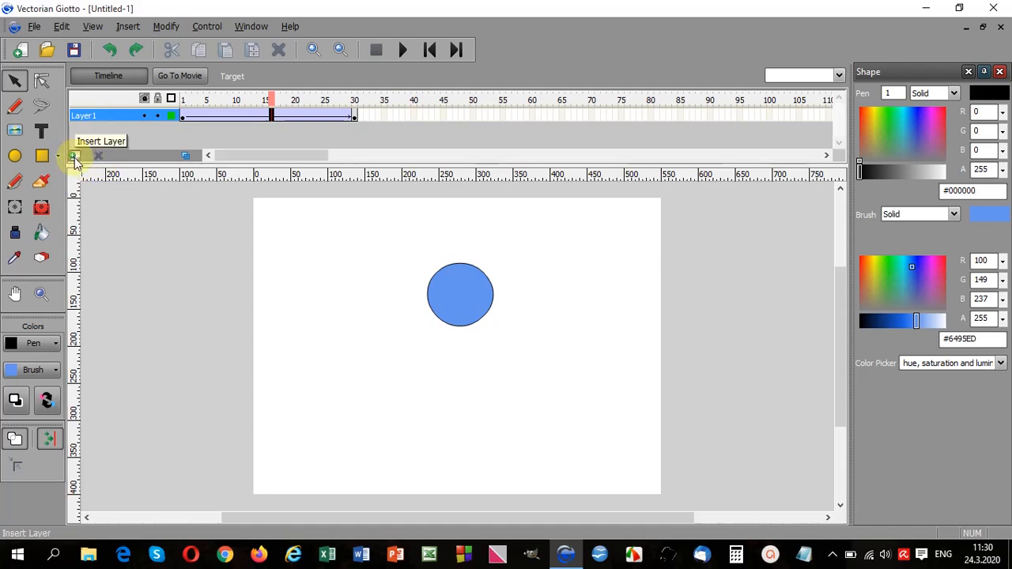
- Insert a new layer above Layer1 and rename Layer1 to Krug
click(75, 155)
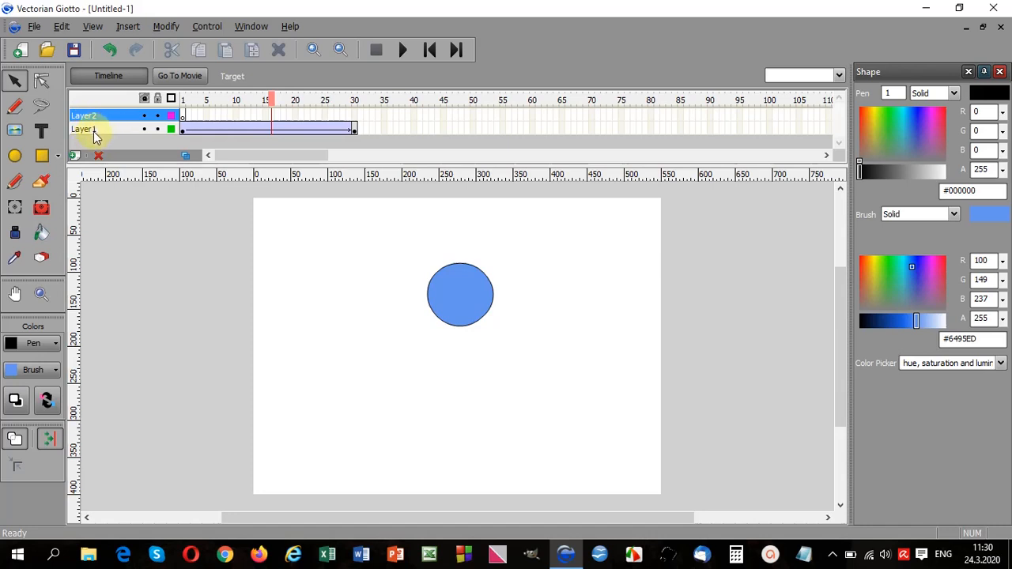
click(95, 130)
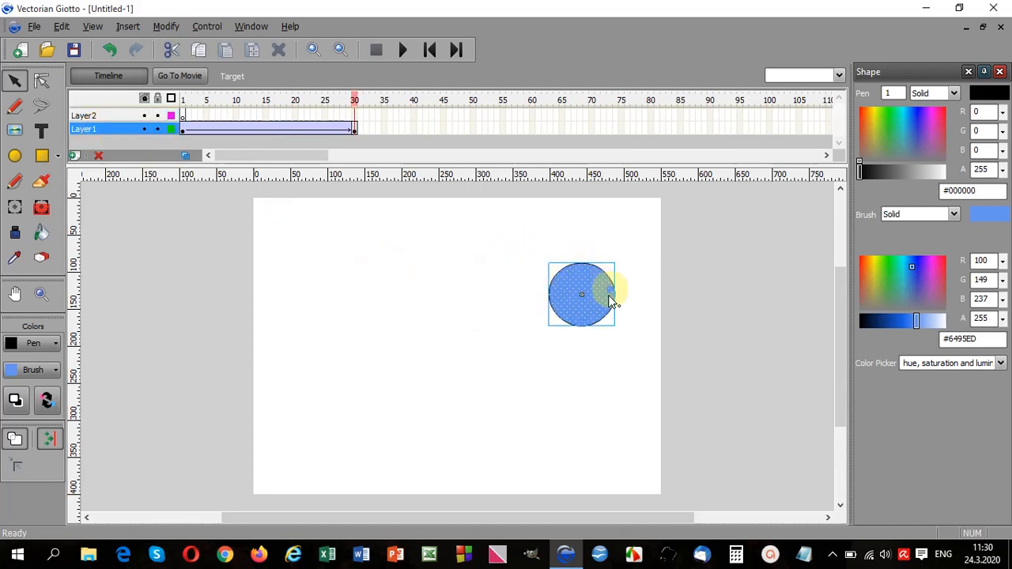
double_click(97, 130)
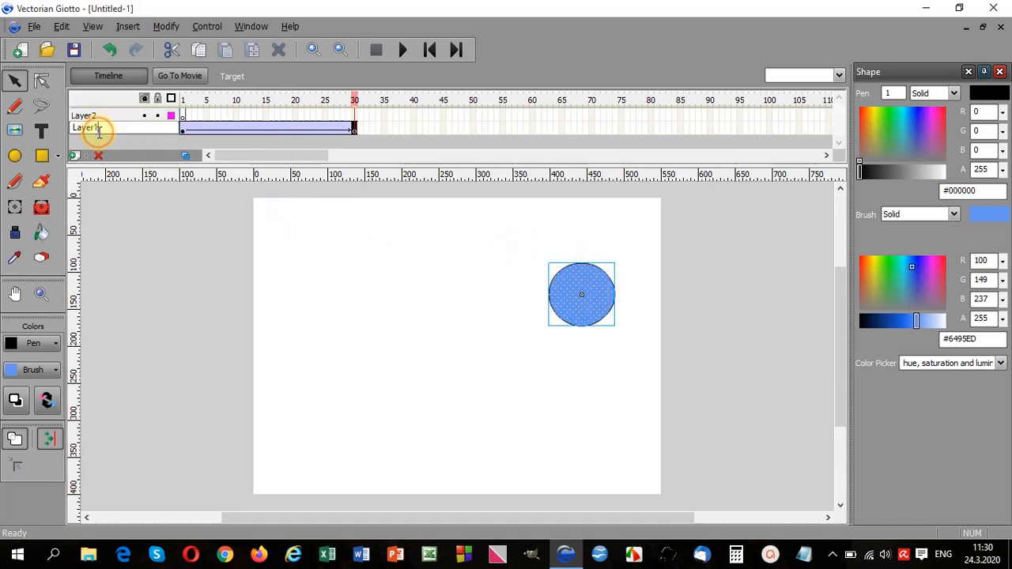
key(BackSpace)
key(BackSpace)
key(BackSpace)
key(BackSpace)
key(BackSpace)
key(BackSpace)
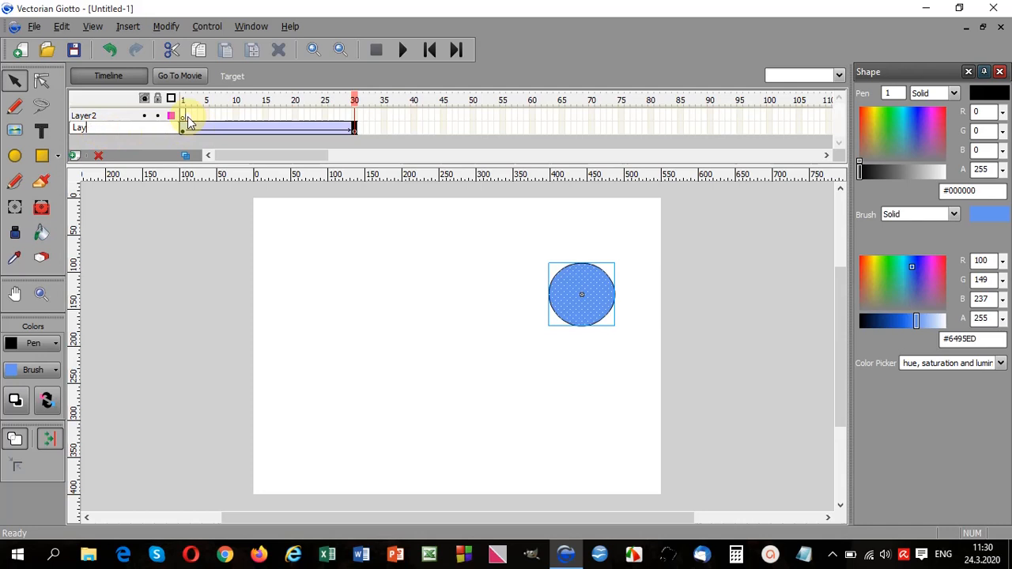
text(Krug)
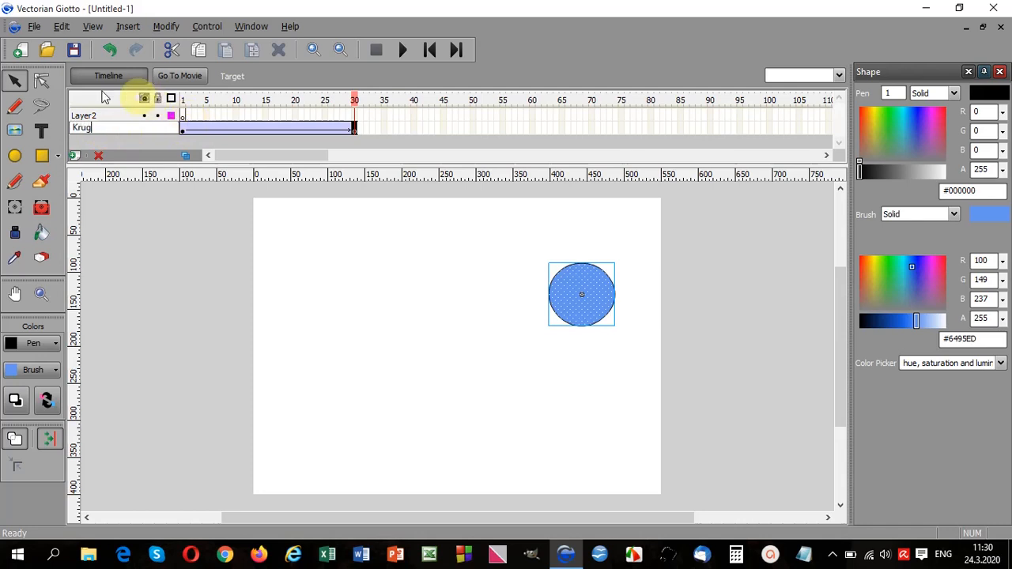
- Rename Layer2 to Zvezda
double_click(82, 116)
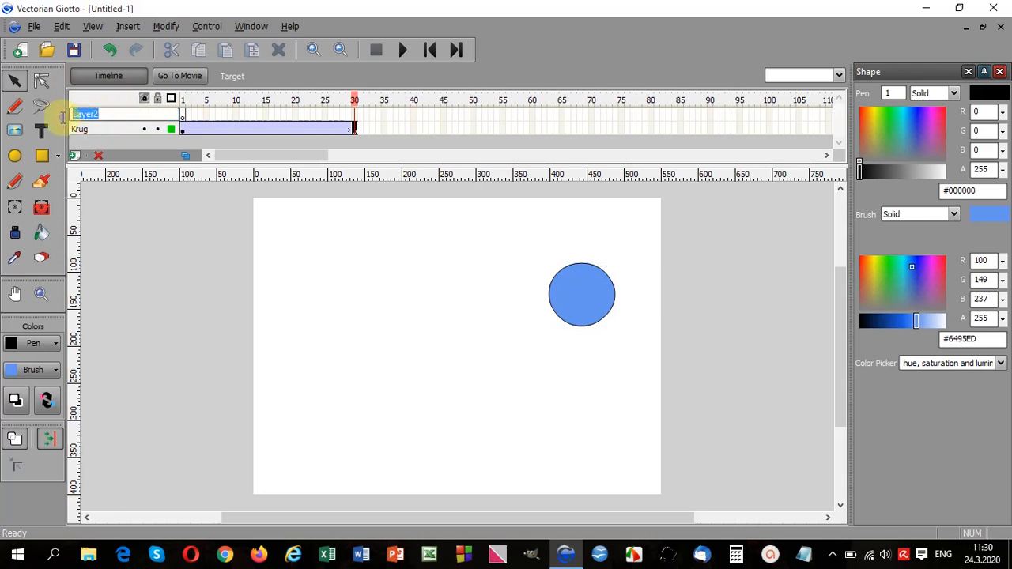
text(Zve)
text(zda)
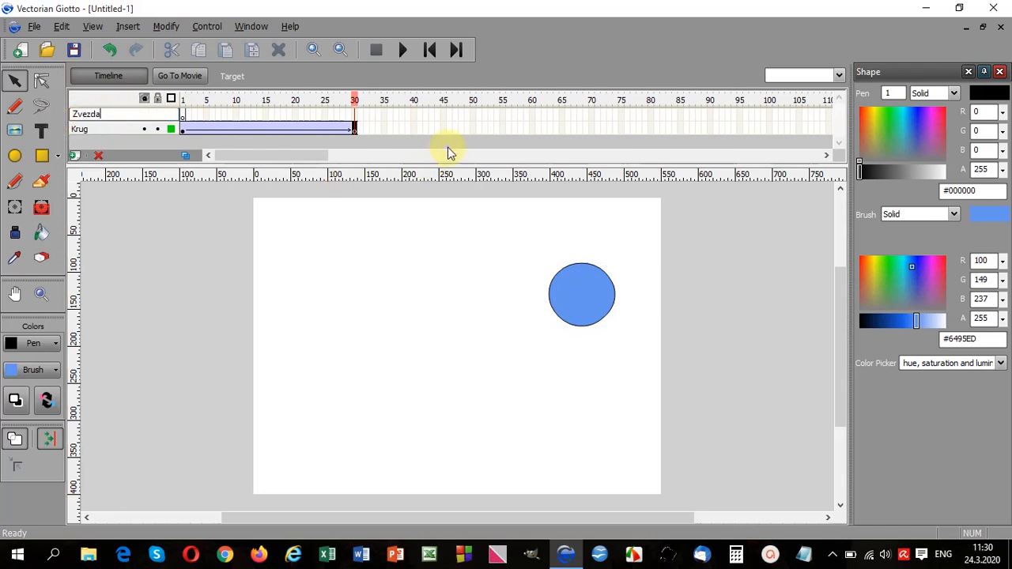
key(Return)
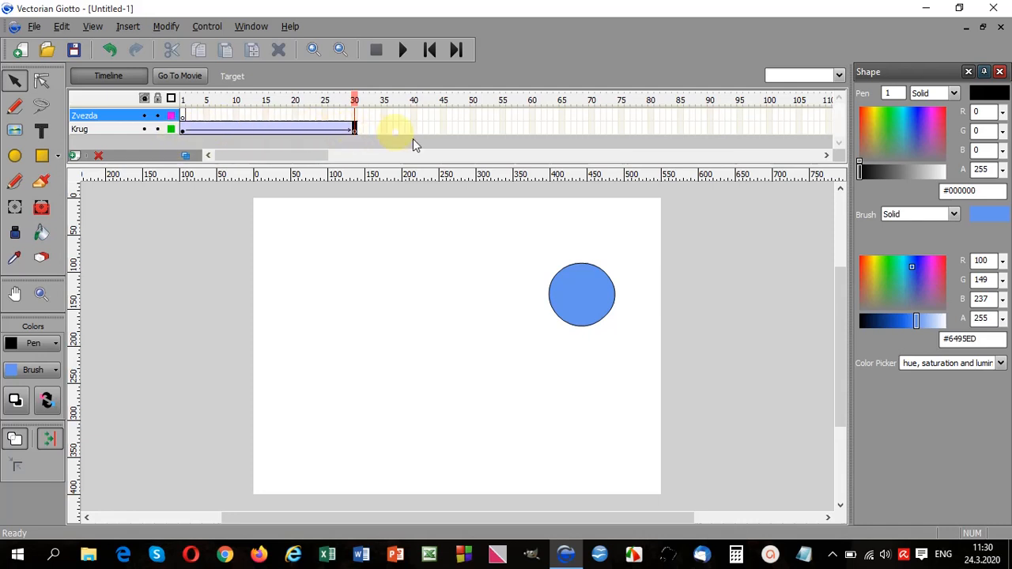
- Insert a keyframe at frame 30 of the Zvezda layer and draw a five-pointed star outside the stage, beside its left edge
click(354, 117)
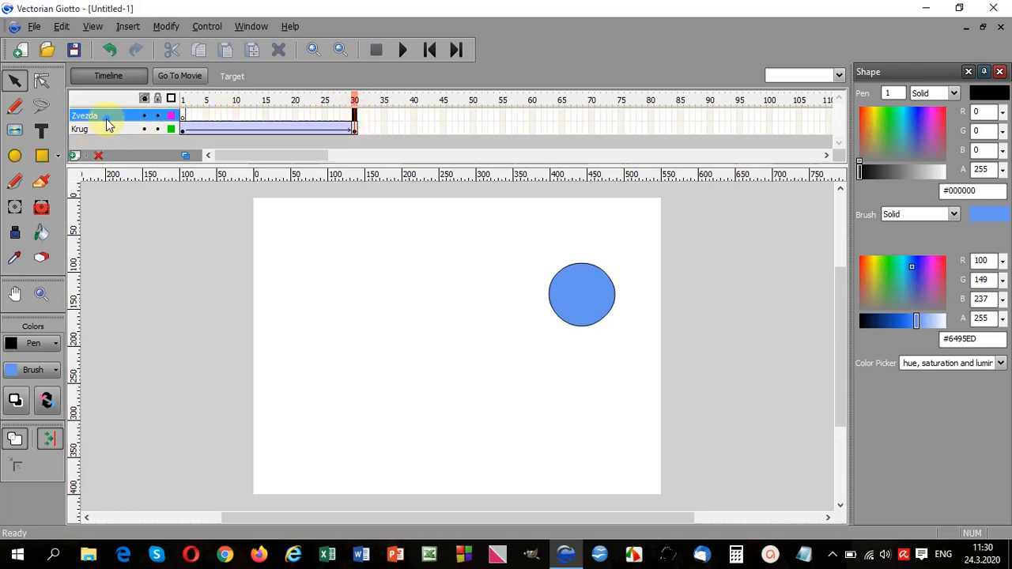
right_click(355, 118)
click(428, 196)
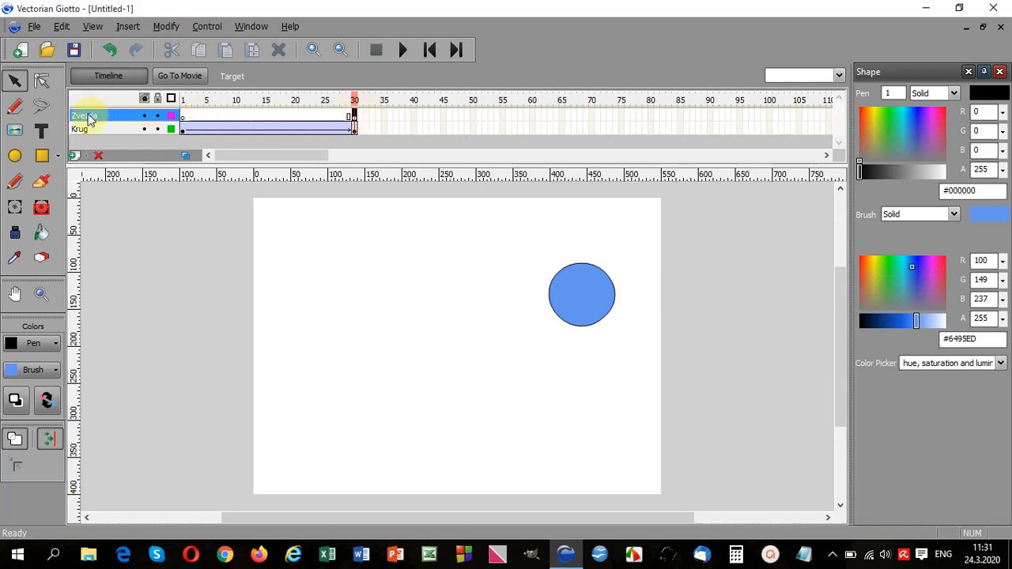
click(57, 157)
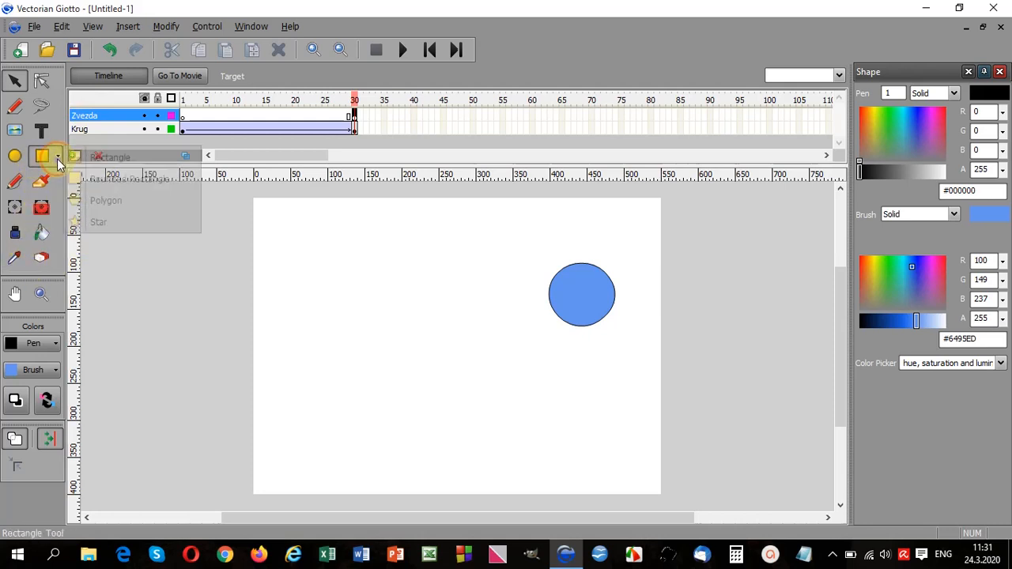
click(93, 222)
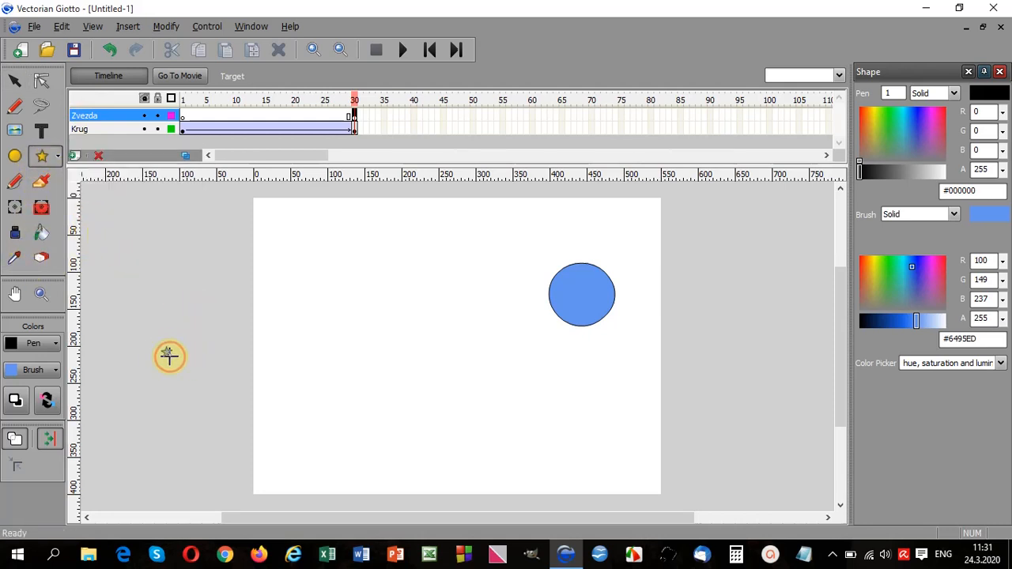
drag(169, 355, 212, 370)
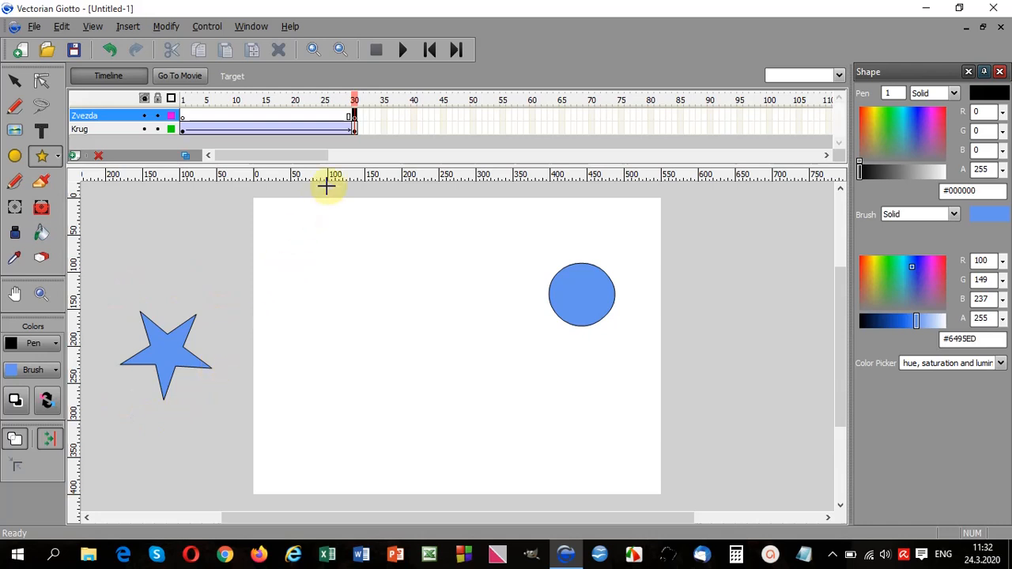
- Insert a keyframe at frame 50 of the Zvezda layer and move the star onto the lower middle part of the stage
click(474, 116)
right_click(475, 116)
click(540, 214)
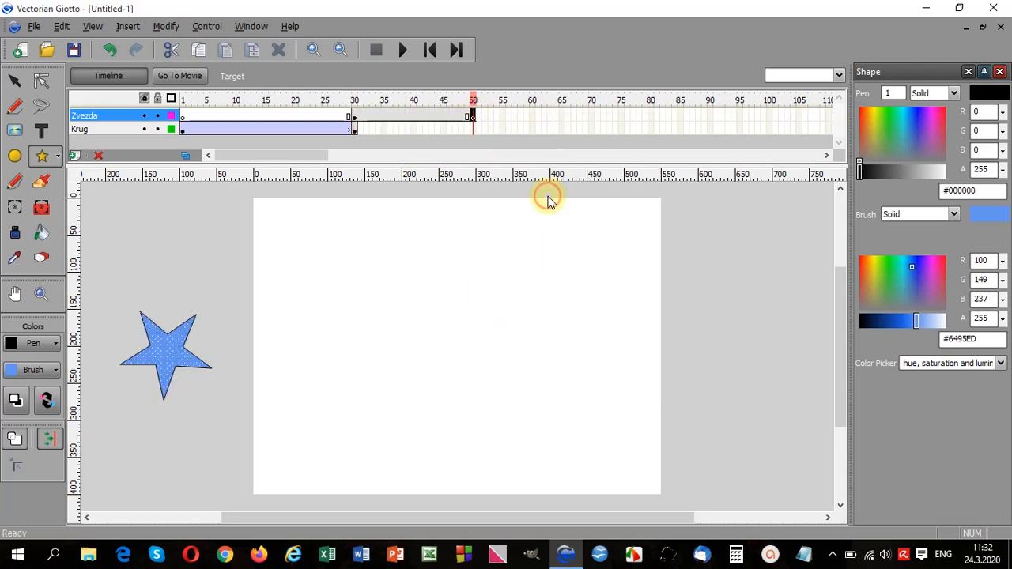
click(14, 81)
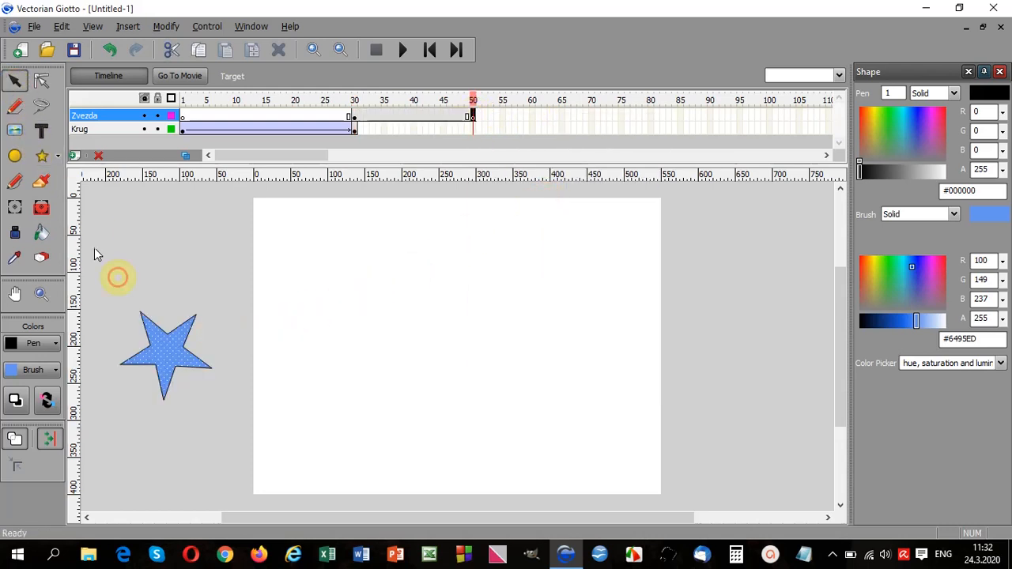
drag(158, 355, 493, 446)
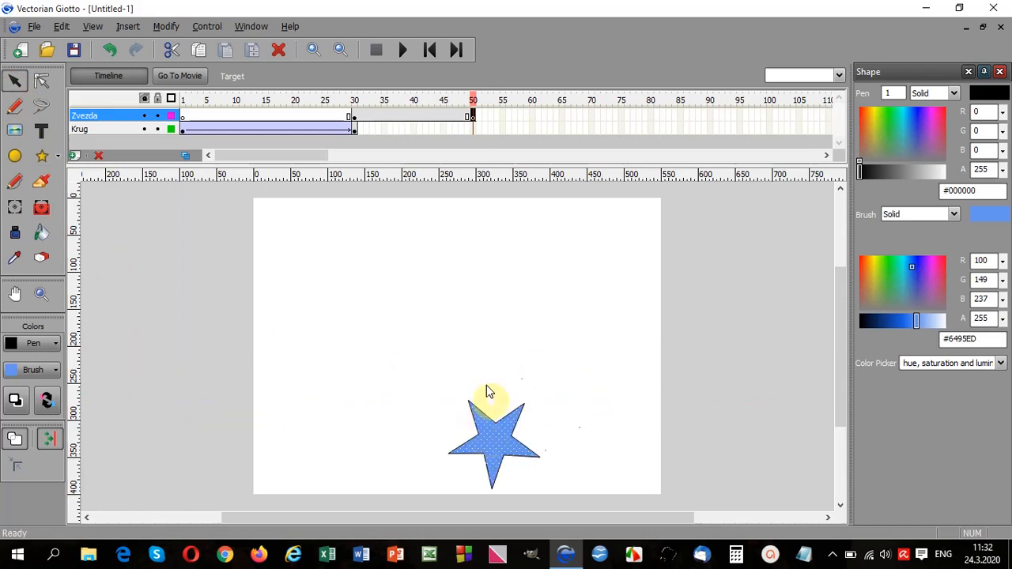
- Create a motion tween for the star between frames 30 and 50 of the Zvezda layer
right_click(425, 117)
click(520, 124)
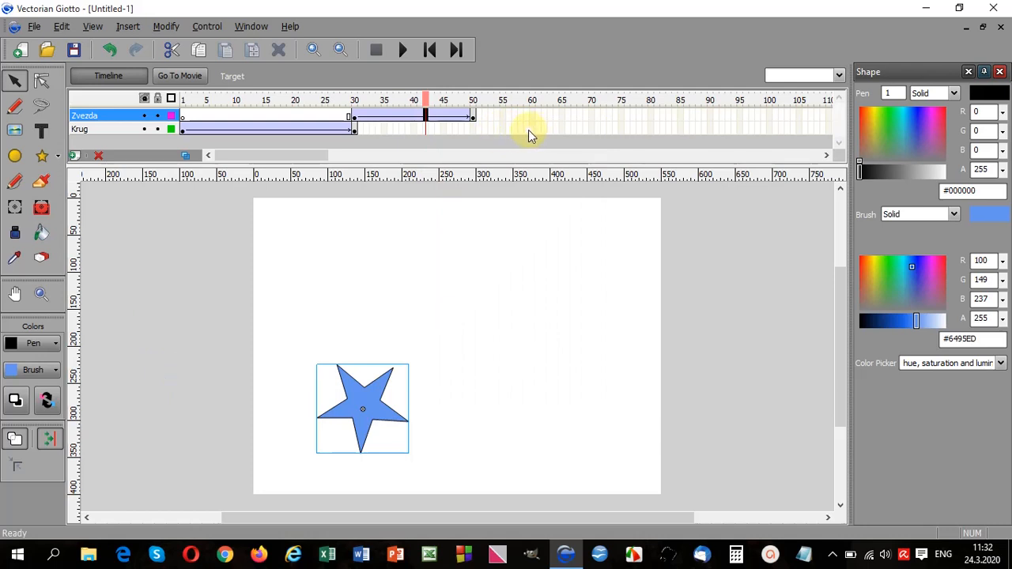
- Insert a keyframe at frame 70 of the Krug layer and move the circle to the stage's lower-right corner
click(531, 129)
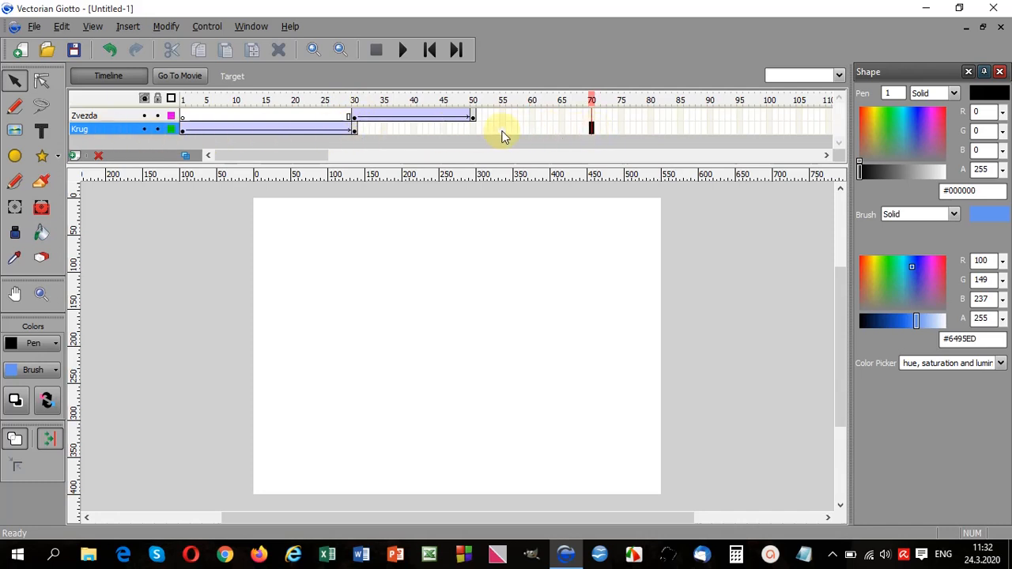
right_click(594, 128)
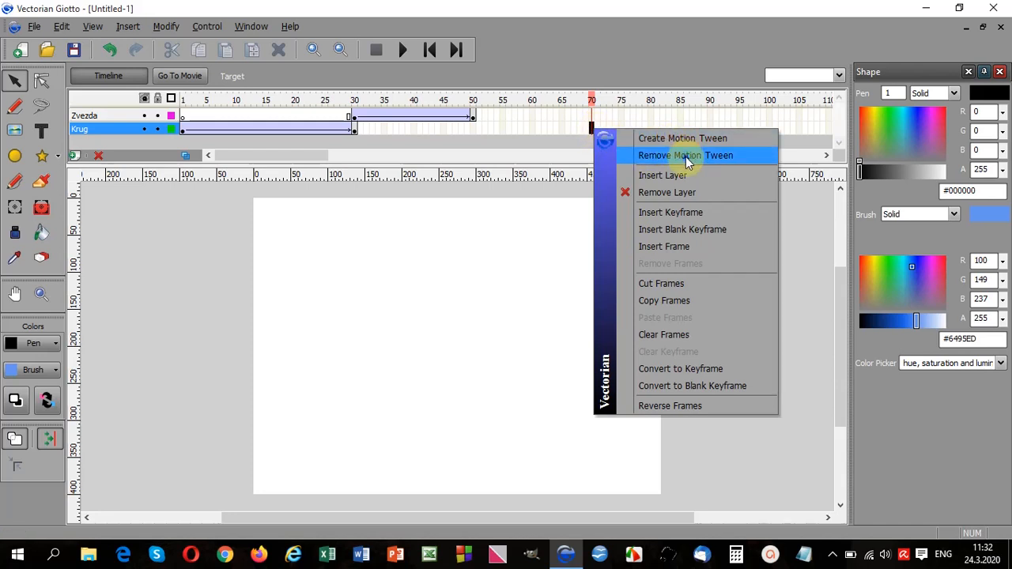
click(684, 225)
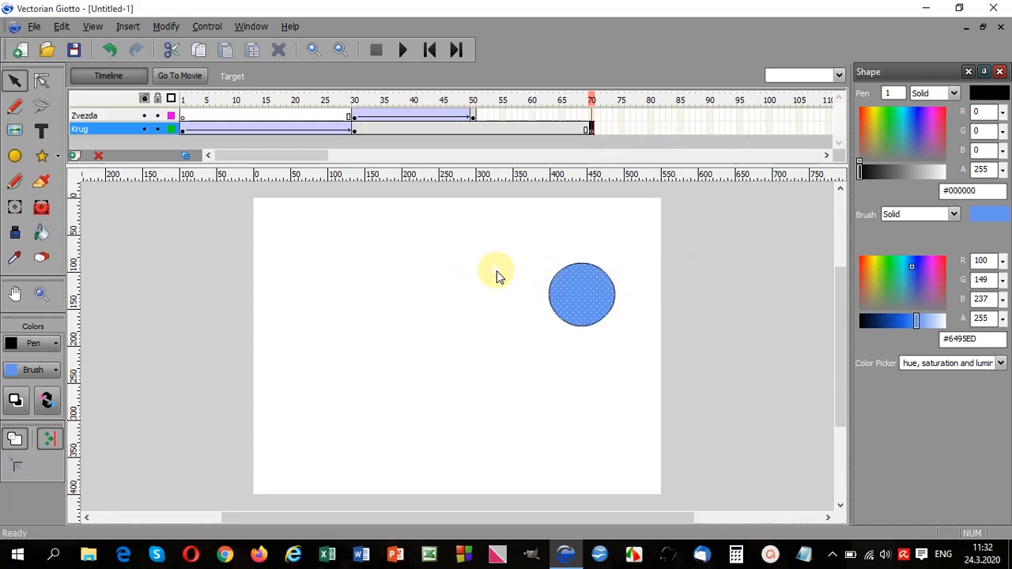
click(583, 290)
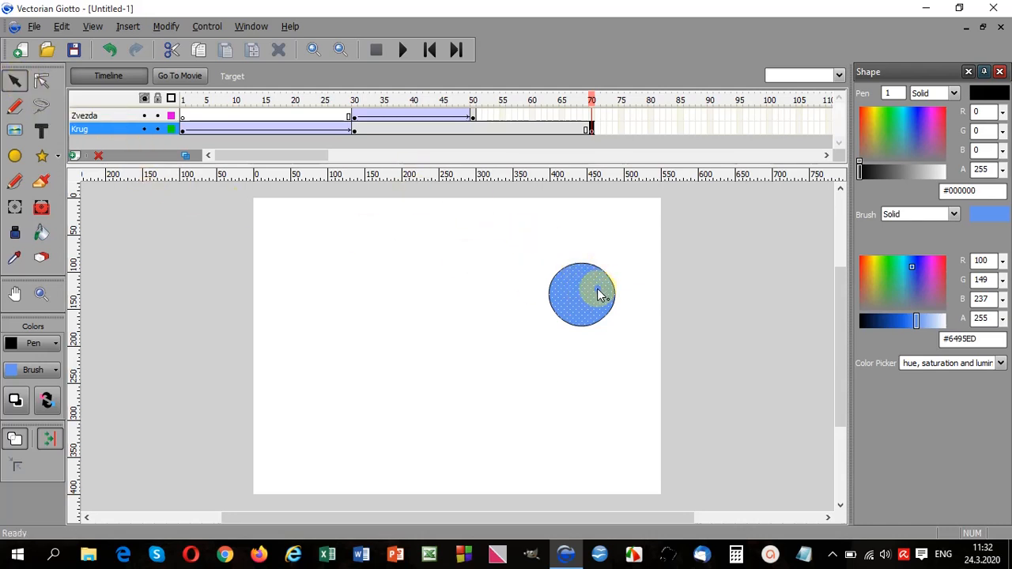
drag(595, 290, 561, 421)
- Reshape the circle into a downward-pointing form by pulling its upper-left, upper-right and bottom nodes outward, and fill it with dark red #990000
click(42, 81)
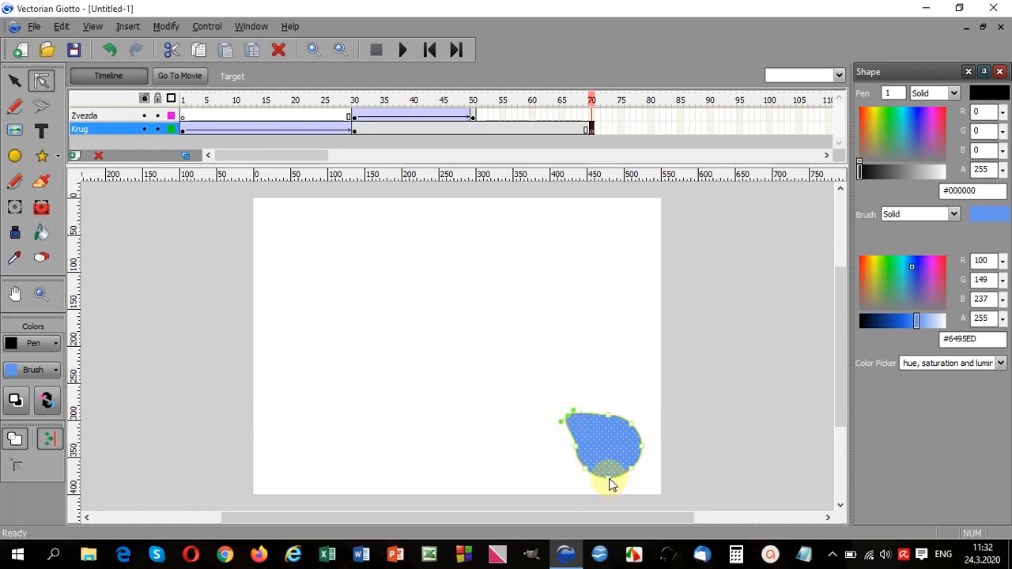
drag(610, 481, 608, 496)
drag(632, 431, 649, 411)
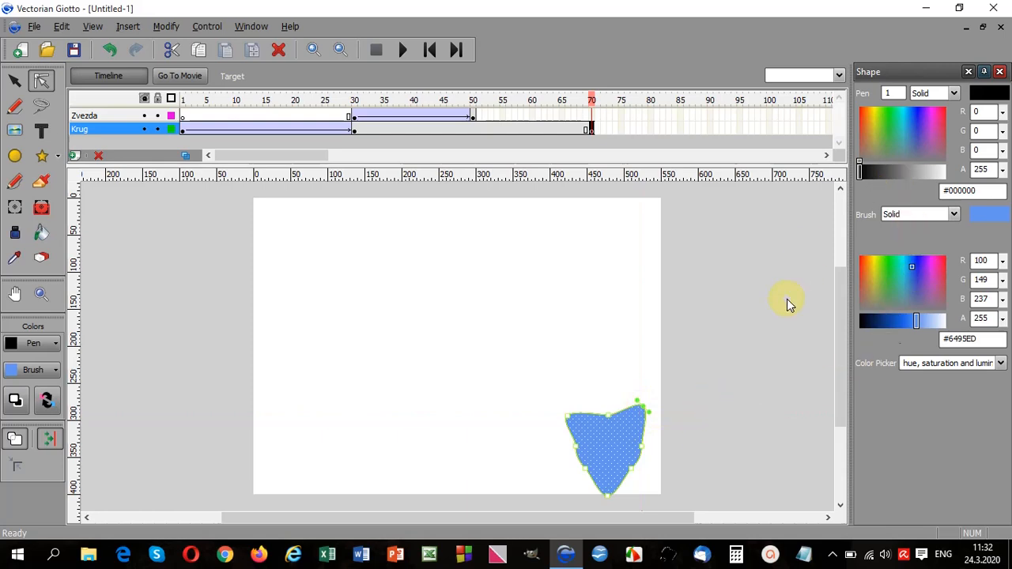
click(45, 373)
click(10, 263)
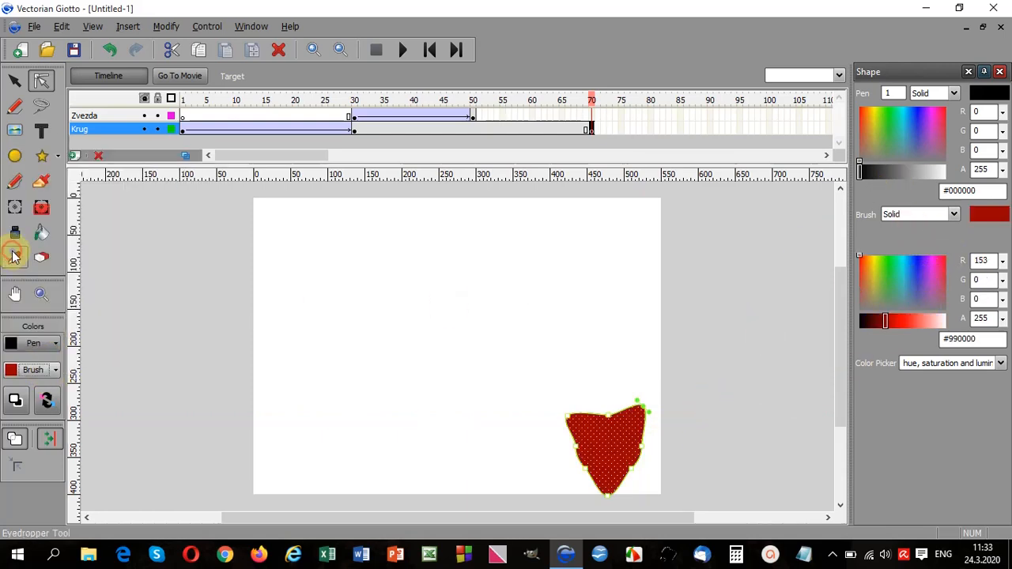
- Create a motion tween between frames 30 and 70 of the Krug layer
click(497, 129)
right_click(497, 131)
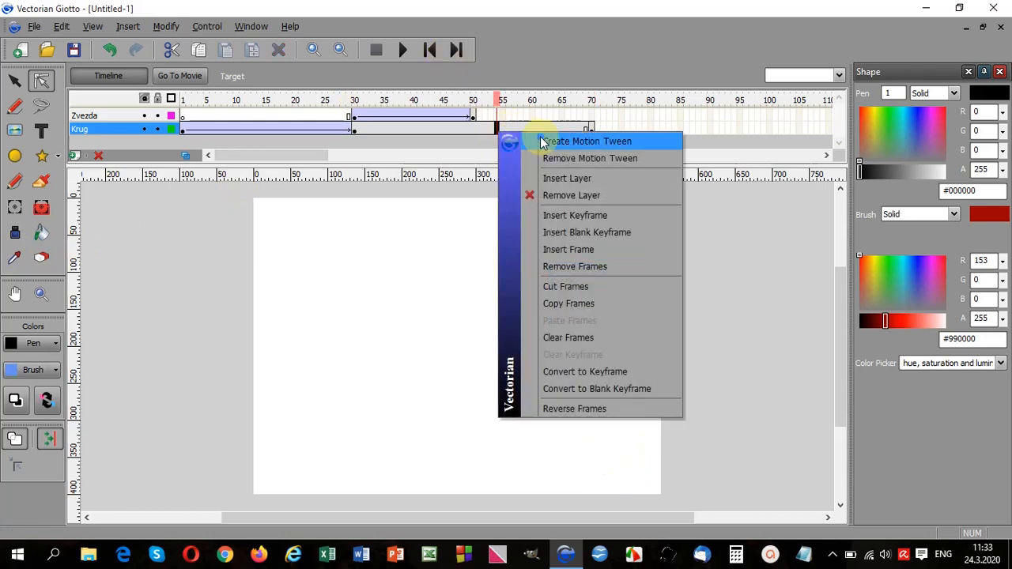
click(554, 143)
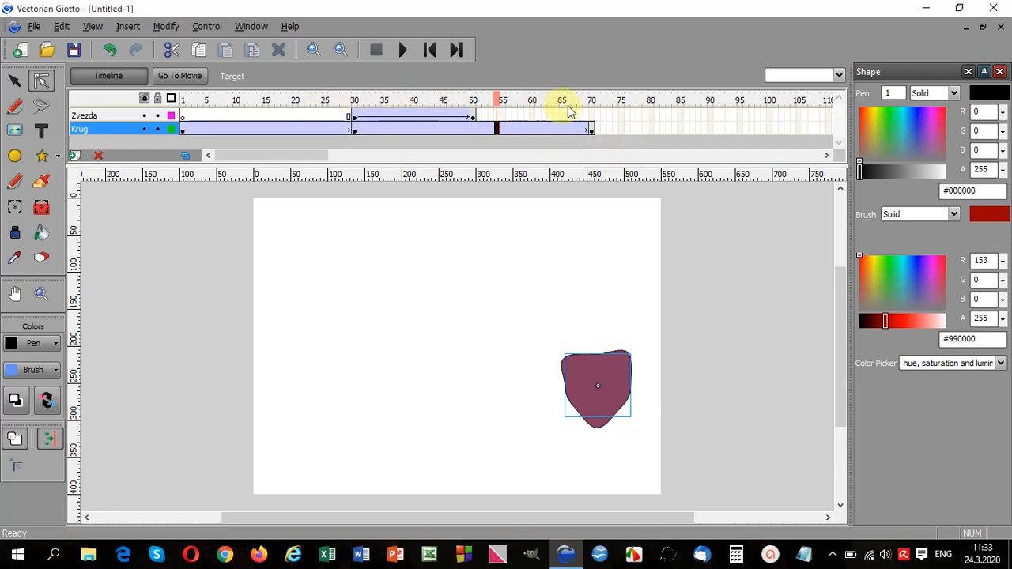
- Insert a keyframe at frame 85 of the Zvezda layer and move the star to the stage's upper-left area
click(681, 116)
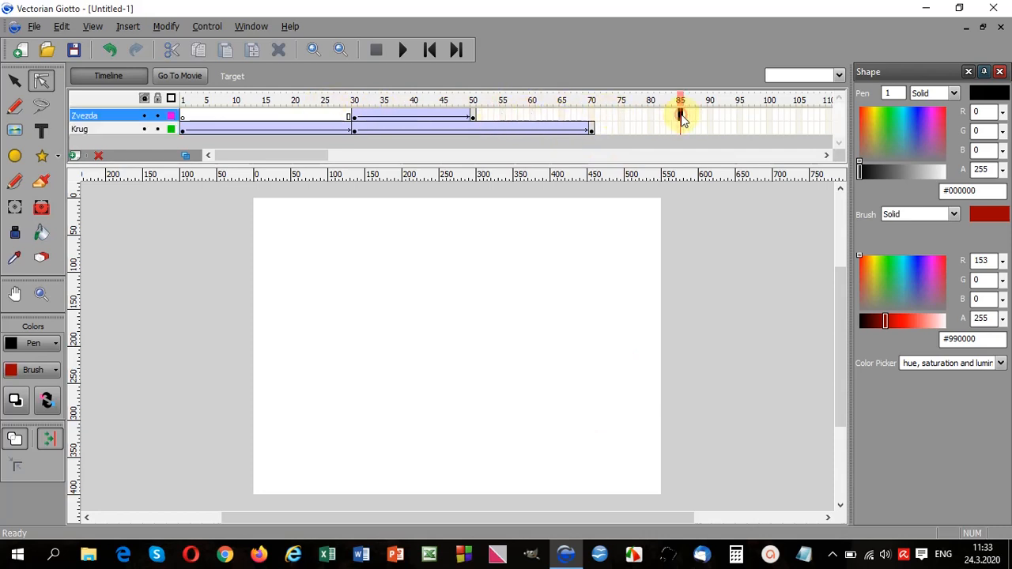
right_click(682, 117)
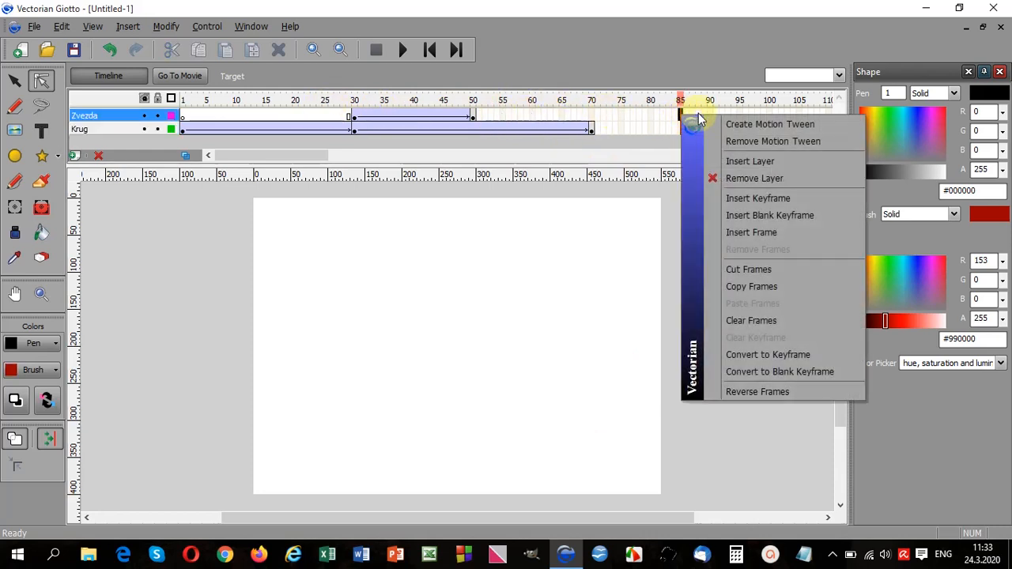
click(772, 201)
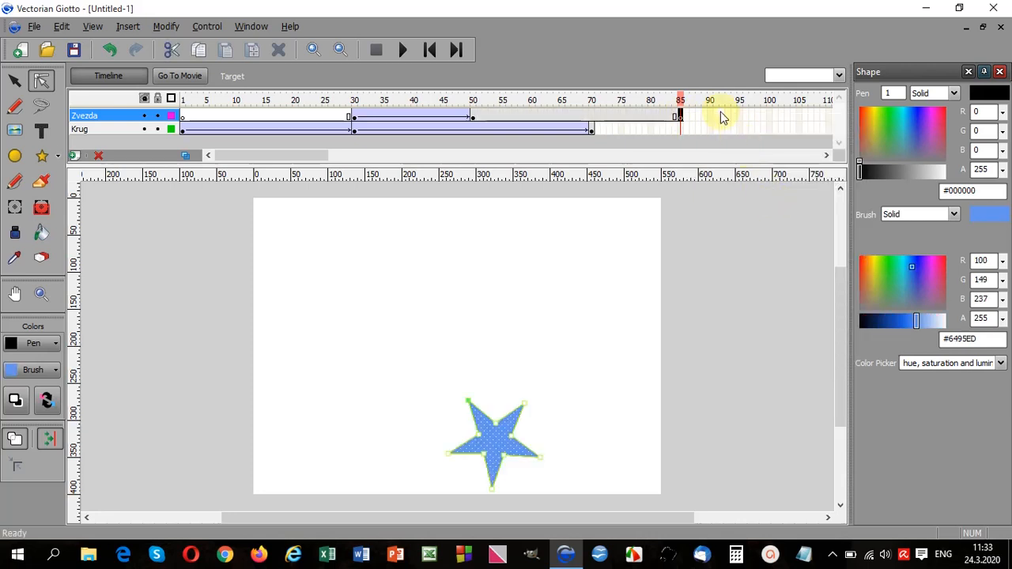
click(16, 81)
drag(501, 440, 337, 270)
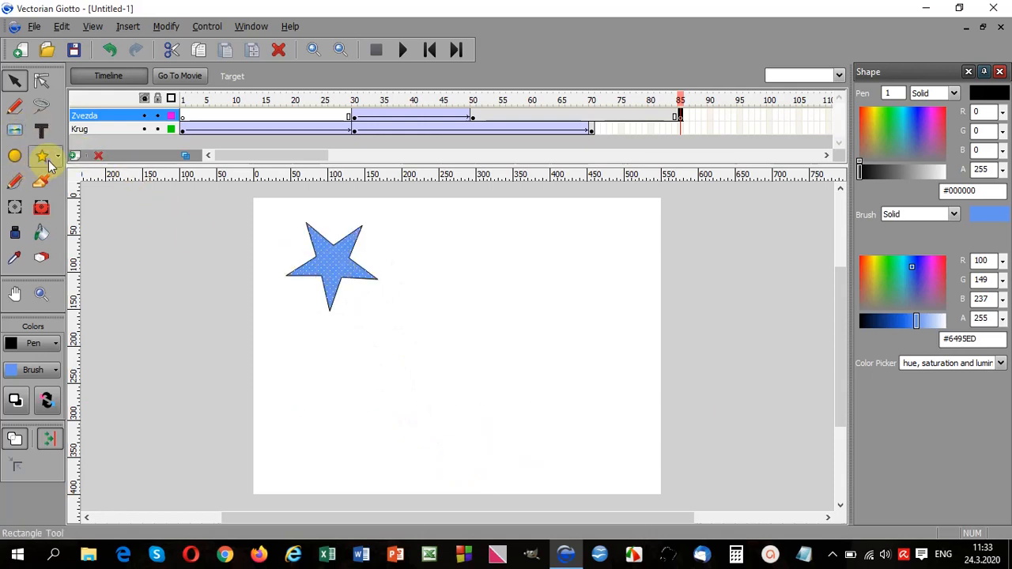
- Rotate the star counterclockwise until one point faces straight up, and create a motion tween between frames 50 and 85 of the Zvezda layer
click(14, 206)
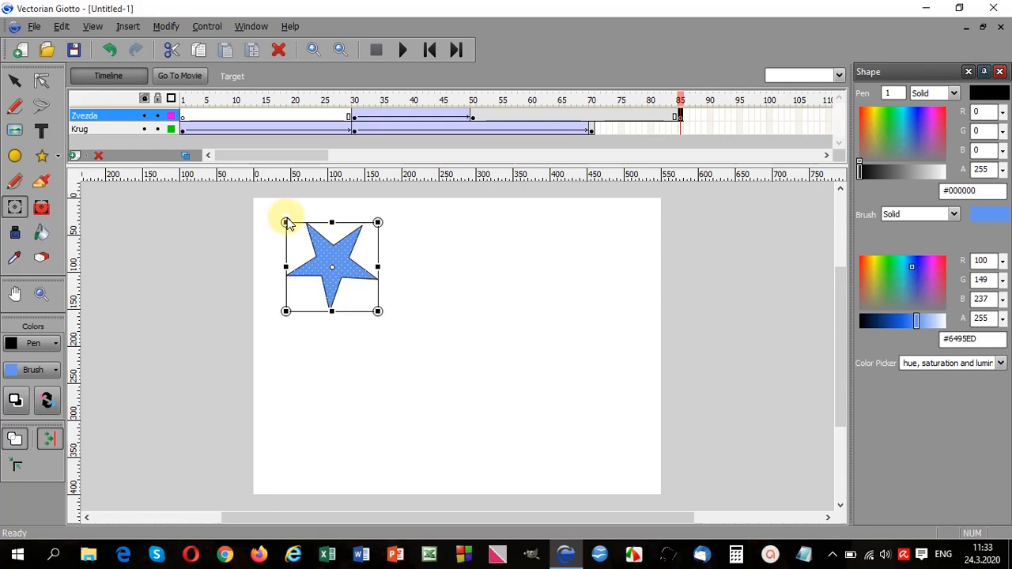
drag(291, 215, 274, 239)
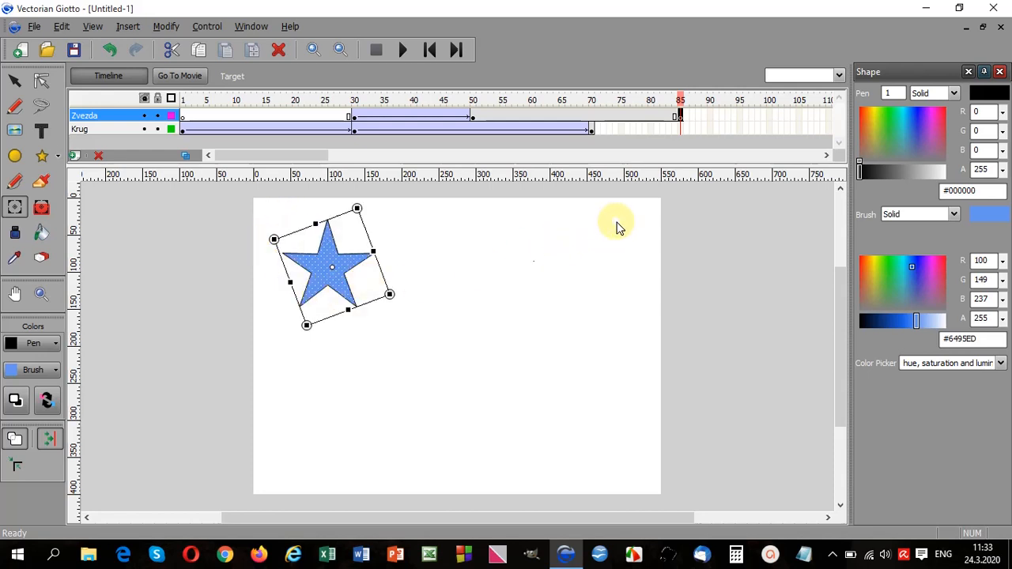
right_click(639, 117)
click(712, 133)
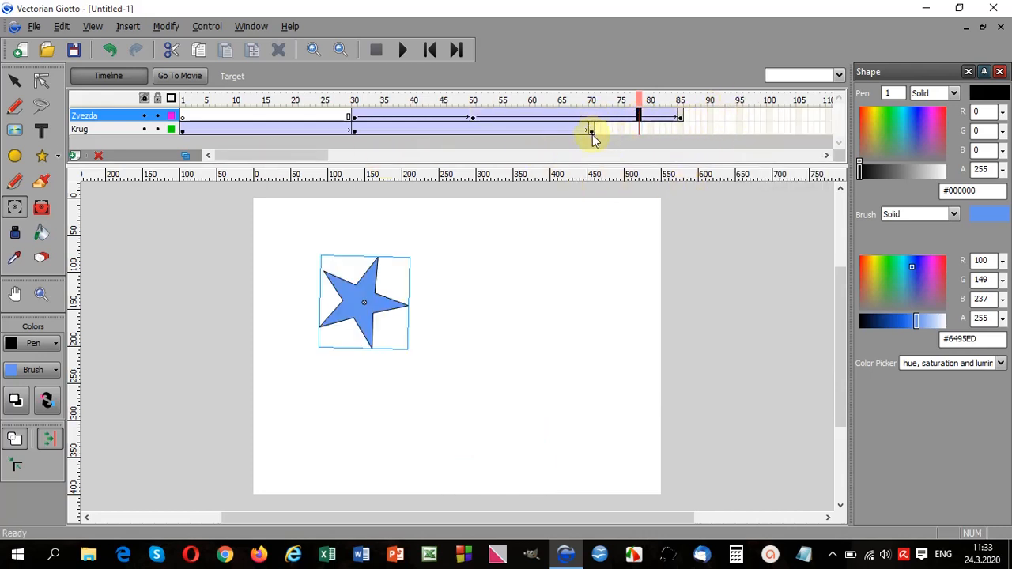
- Insert a keyframe at frame 85 of the Krug layer to keep the red shape on stage until the animation ends
click(681, 129)
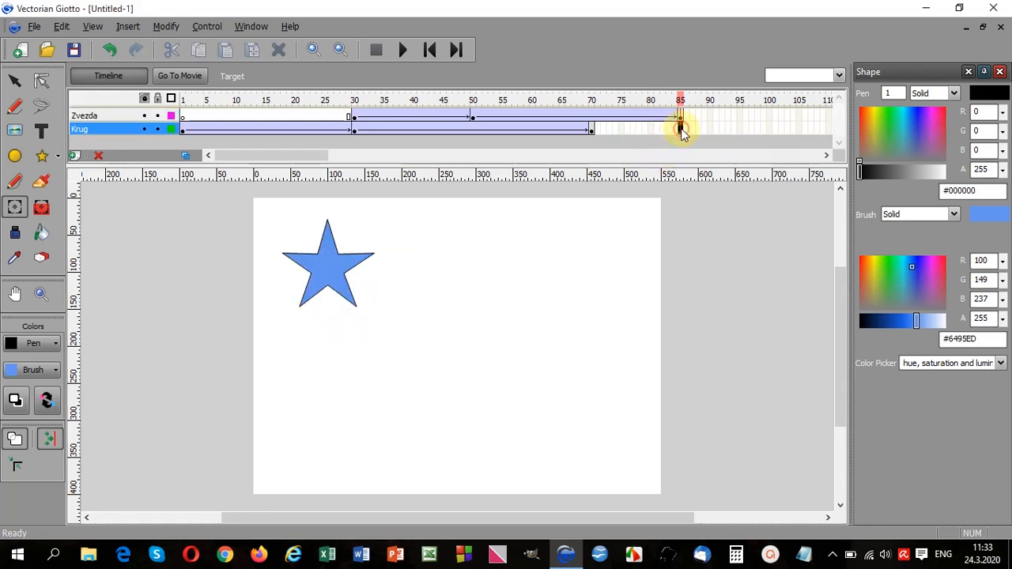
right_click(683, 132)
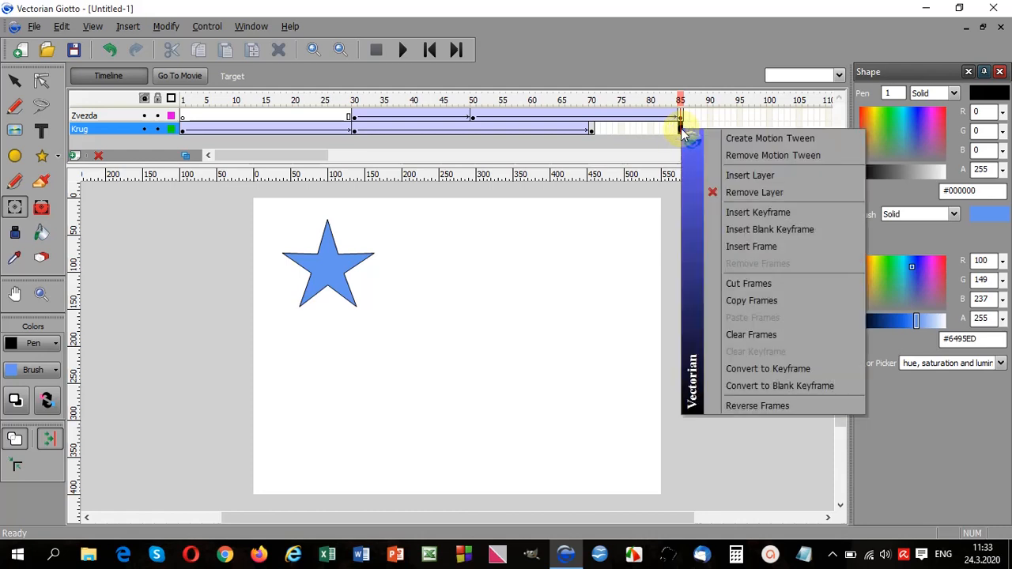
click(755, 213)
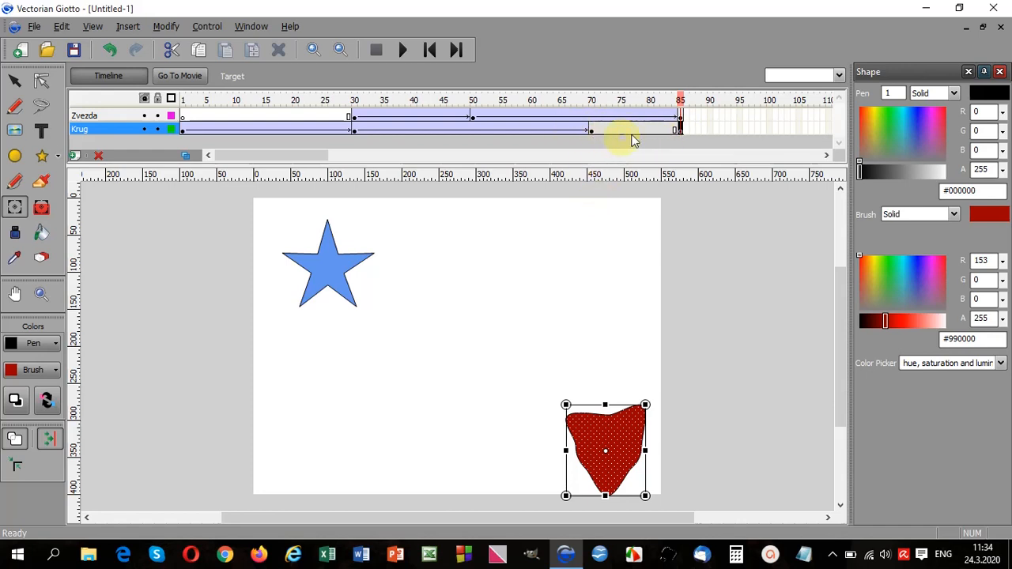
click(679, 129)
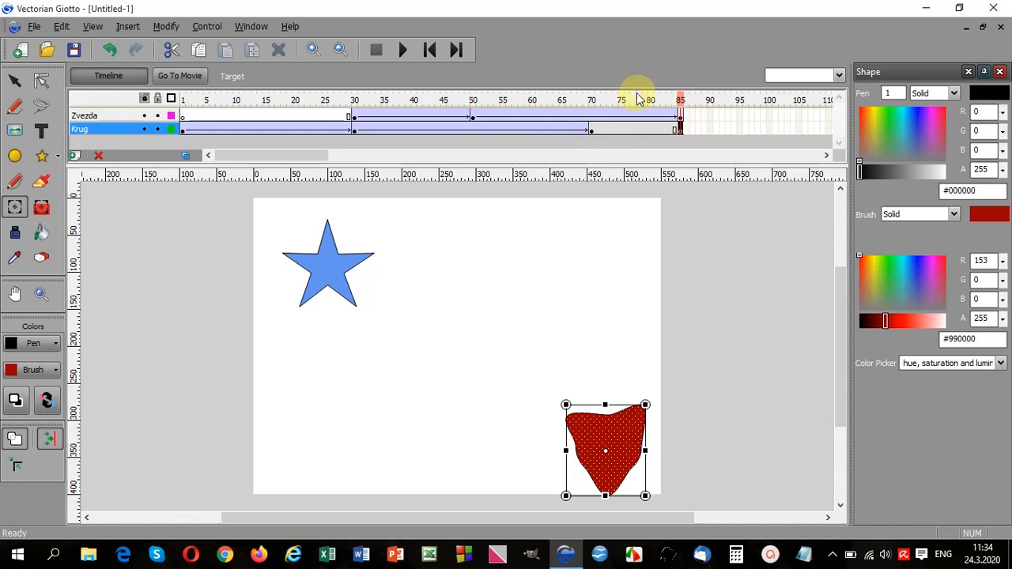
- Rewind to frame 1 and play the whole animation
click(430, 51)
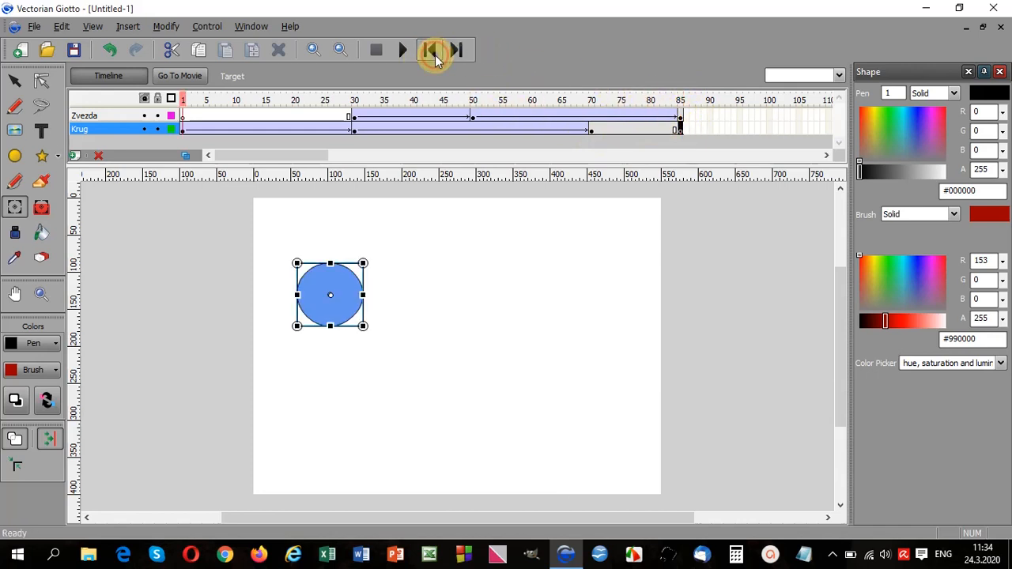
click(405, 51)
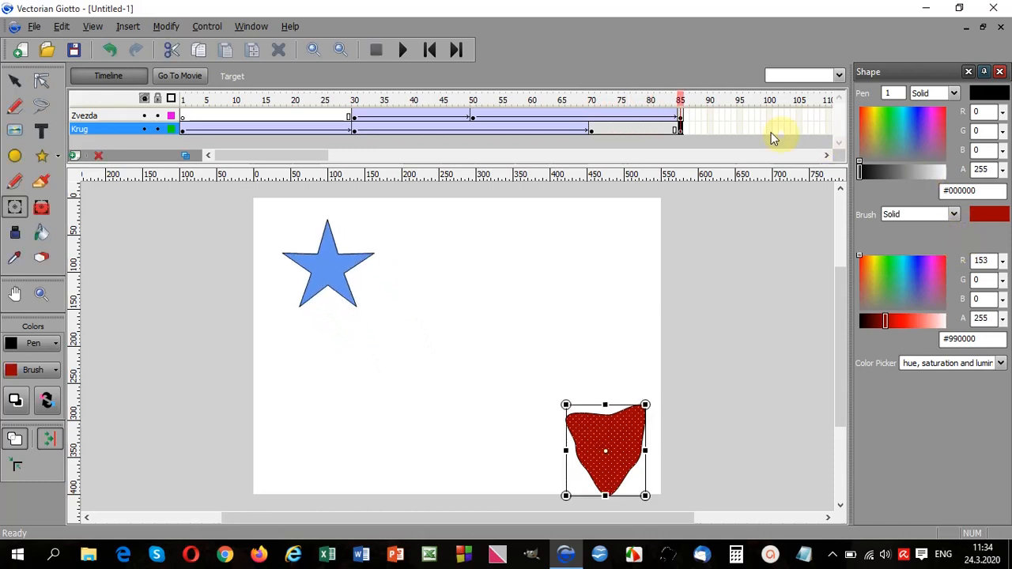
- Save the movie to the Desktop as anim1 in Vectorian Giotto Document format
click(34, 27)
click(72, 159)
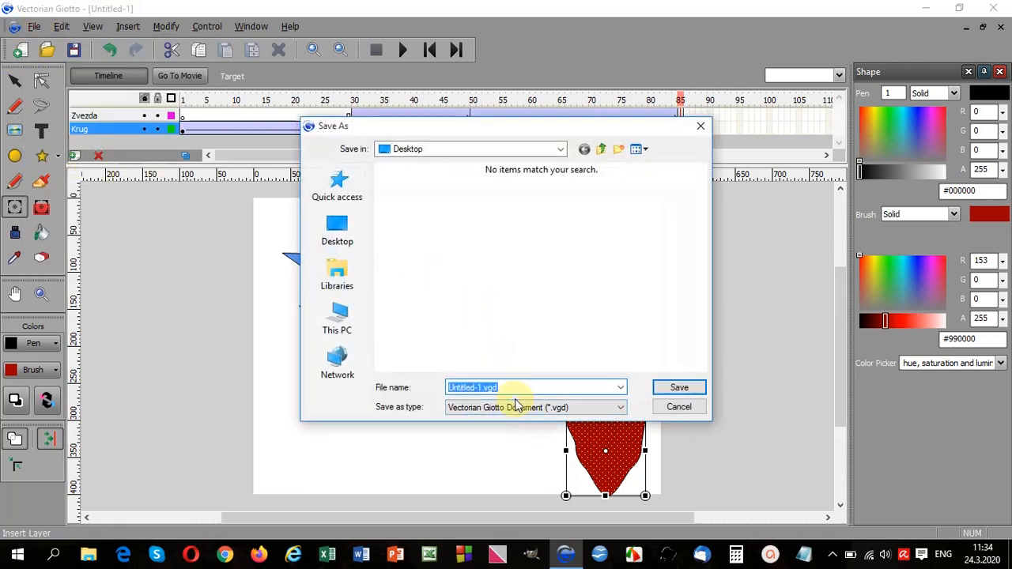
text(anim)
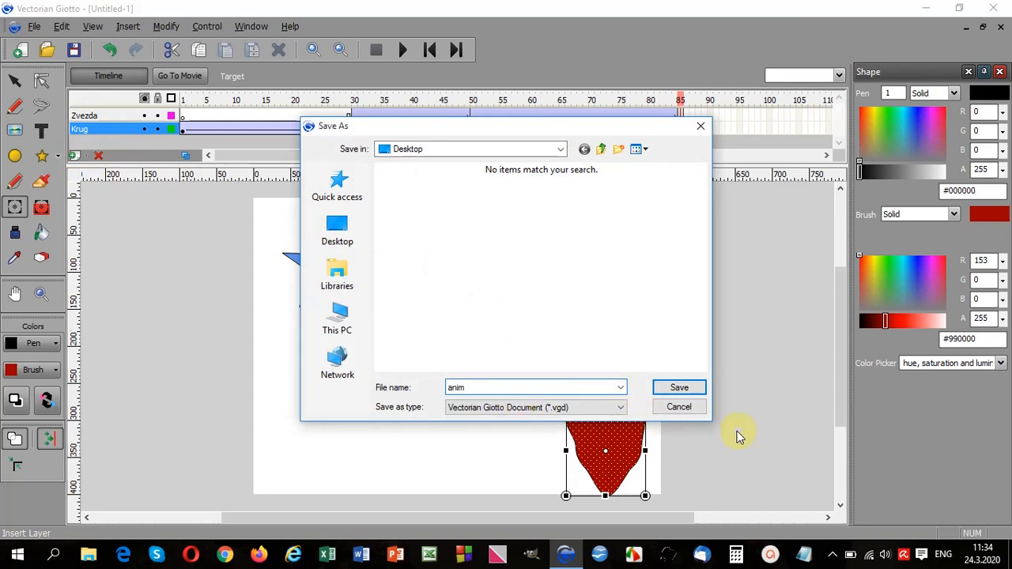
text(1)
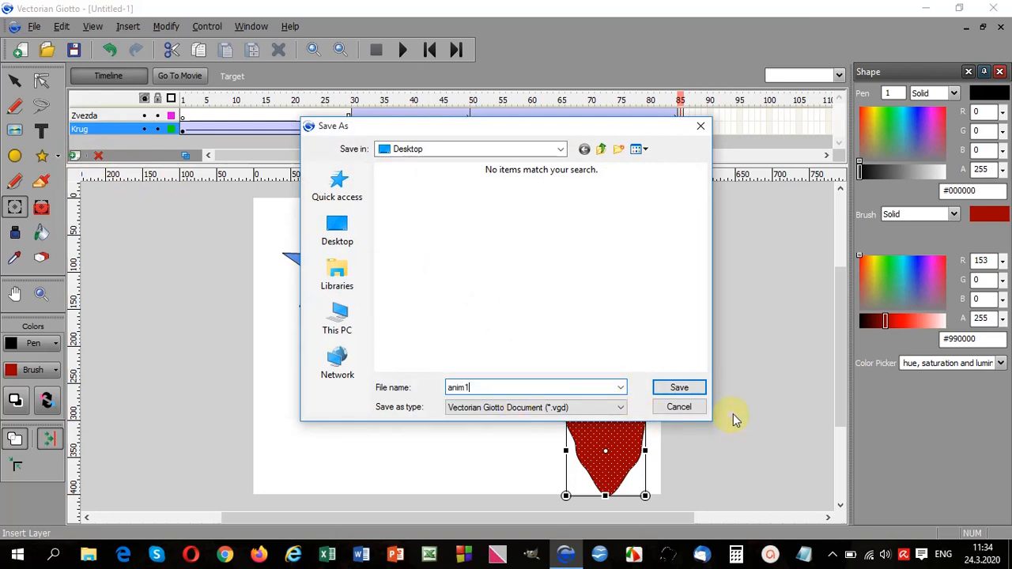
click(680, 387)
- Export the animation to the Desktop as the Flash movie anim1.swf, leaving movie compression off
click(33, 28)
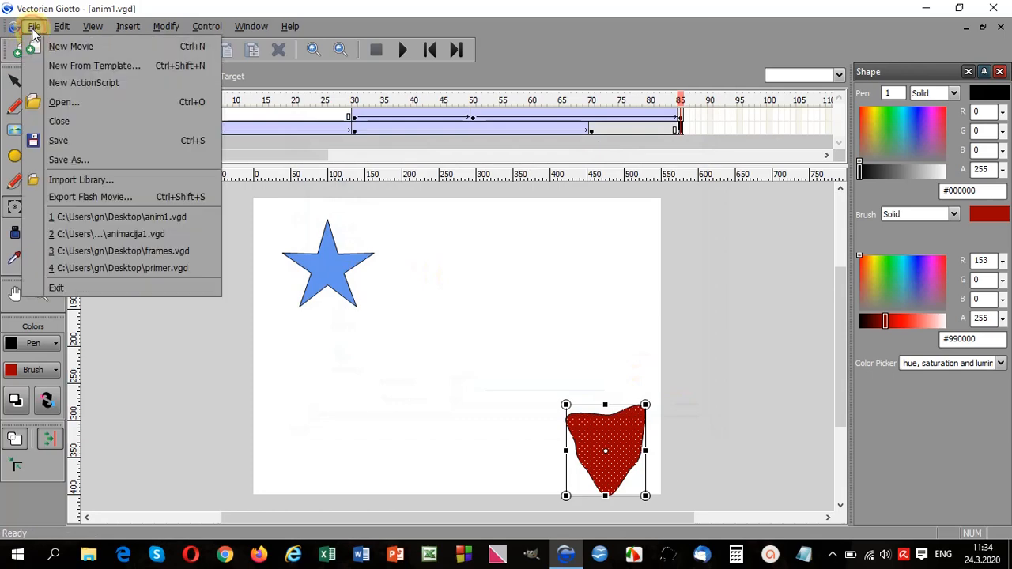
click(87, 197)
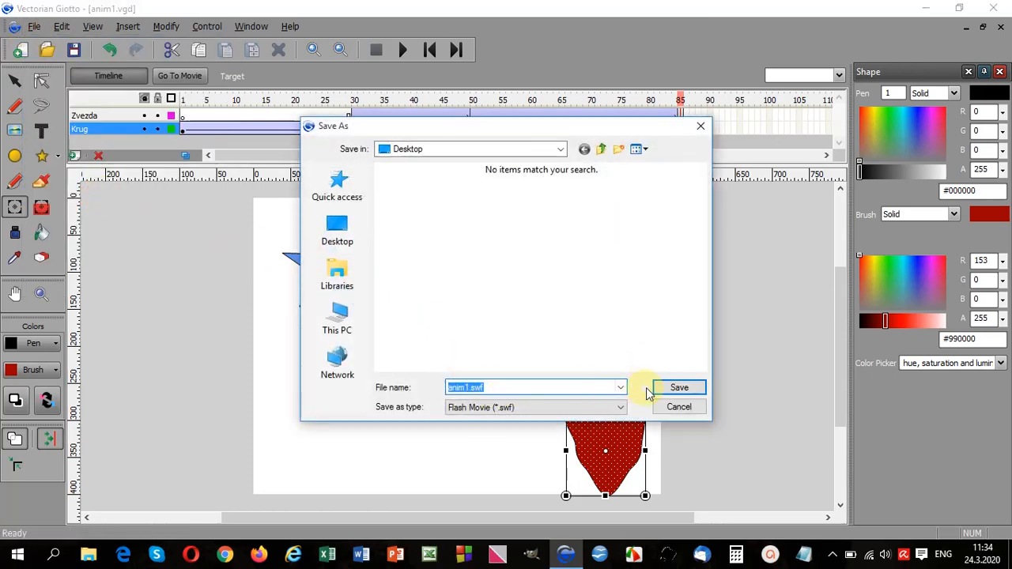
click(678, 389)
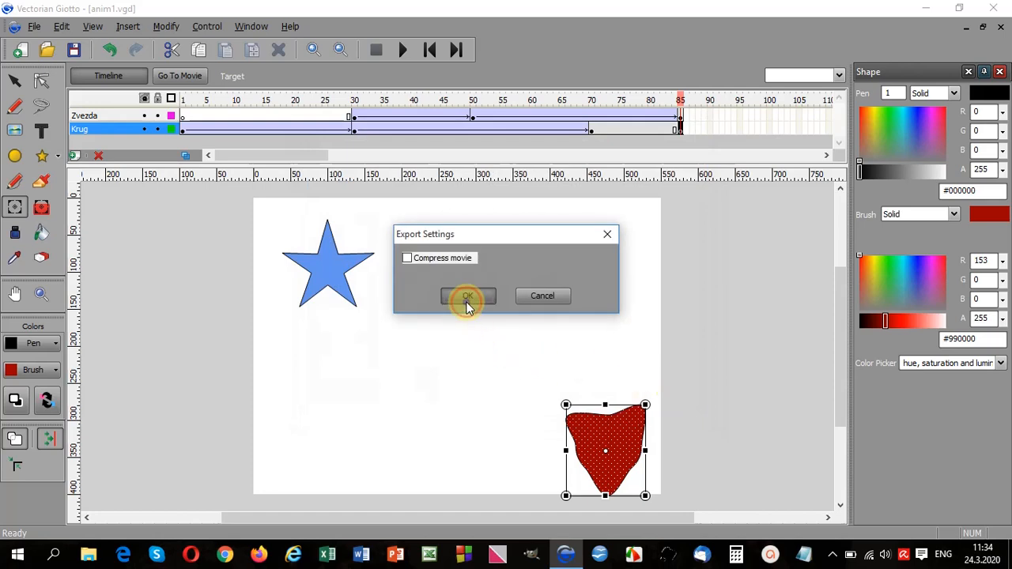
click(467, 297)
- Open anim1.swf from the desktop to watch the exported animation, close it and return to Vectorian Giotto
click(928, 8)
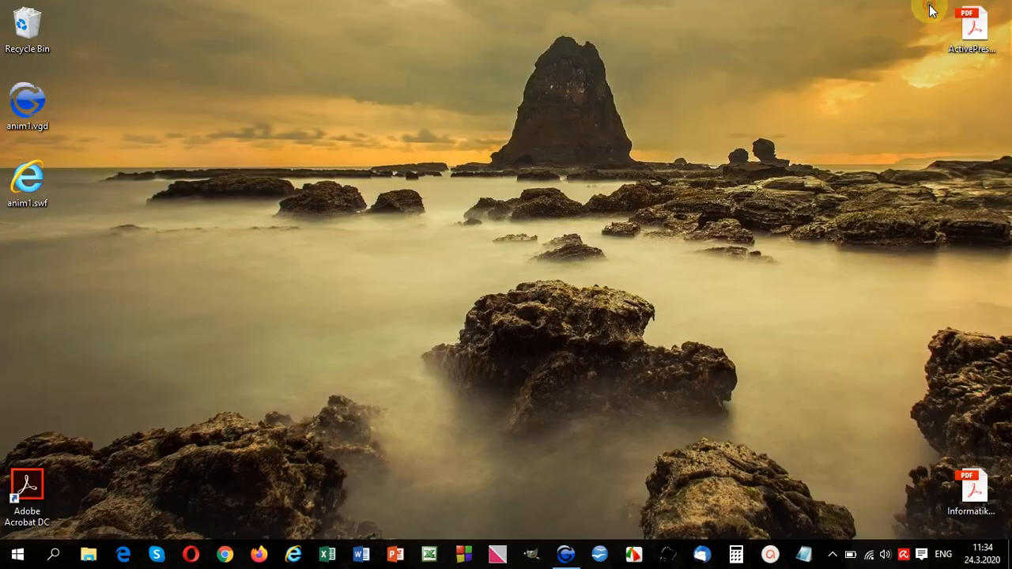
double_click(26, 202)
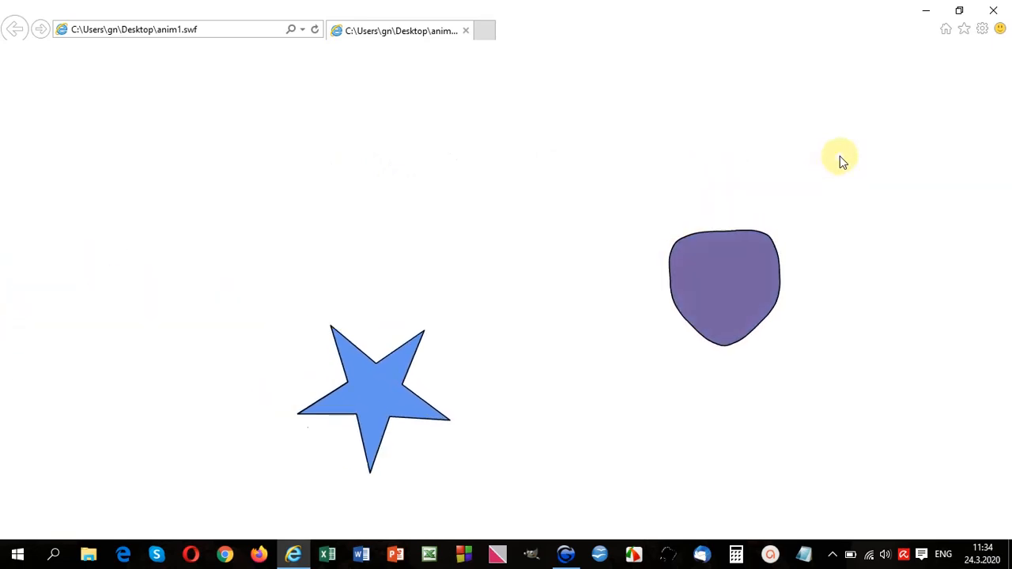
click(994, 10)
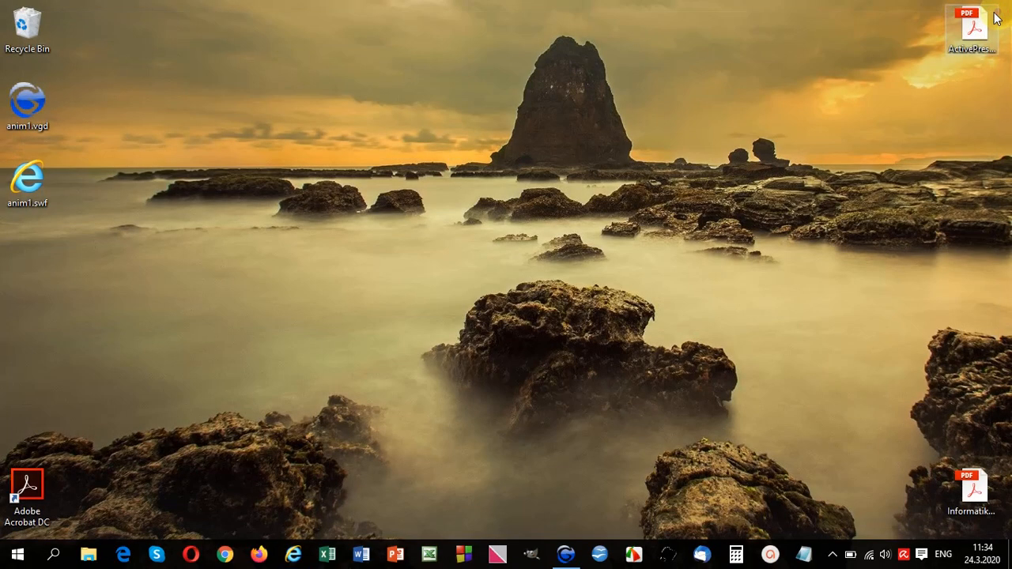
click(566, 553)
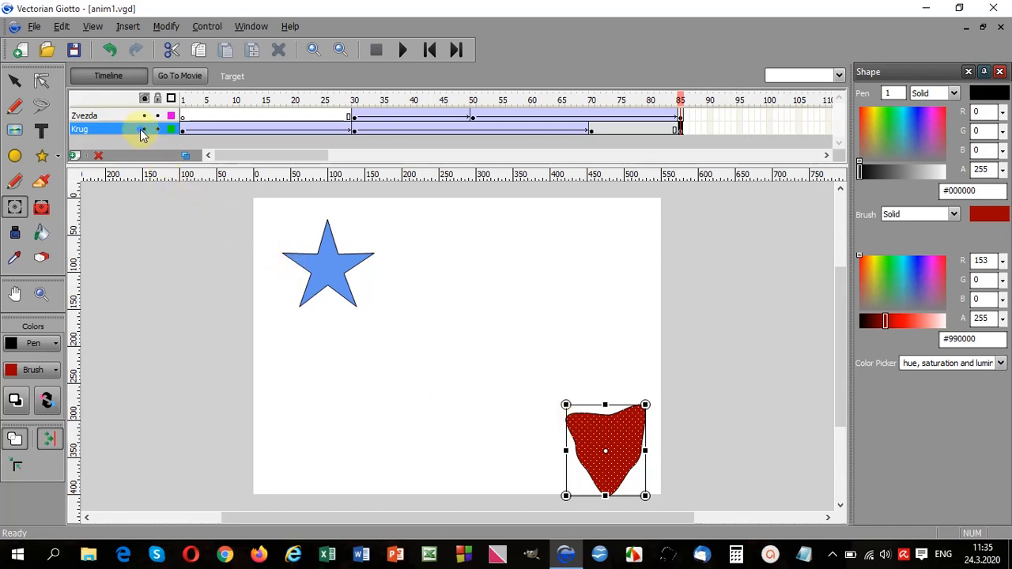
click(142, 32)
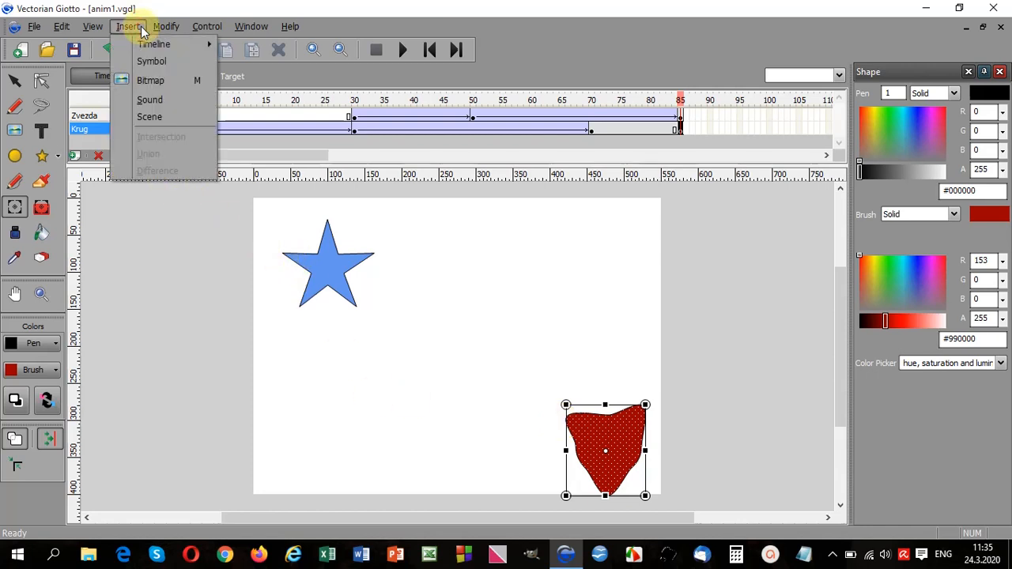
click(168, 26)
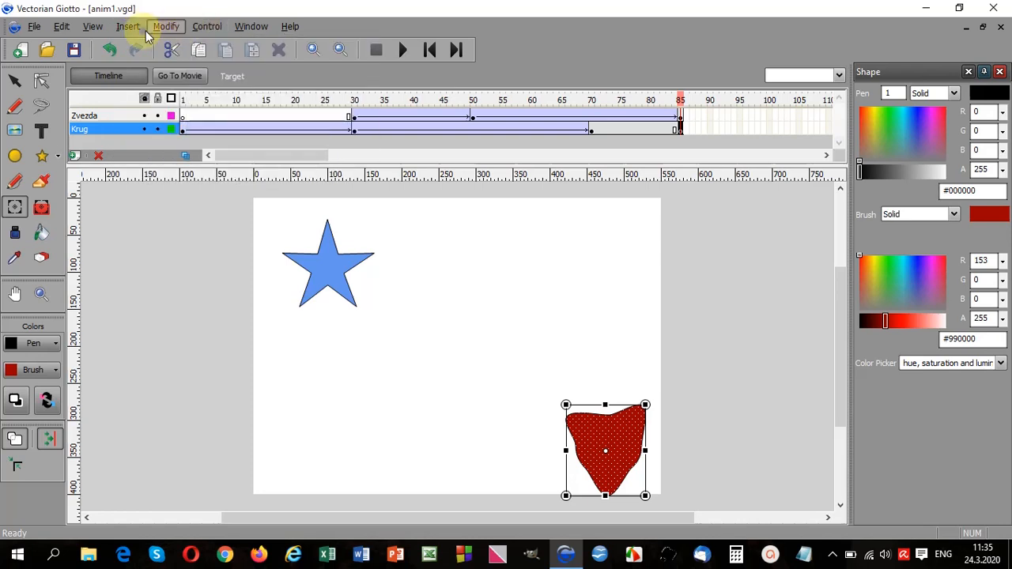
click(96, 29)
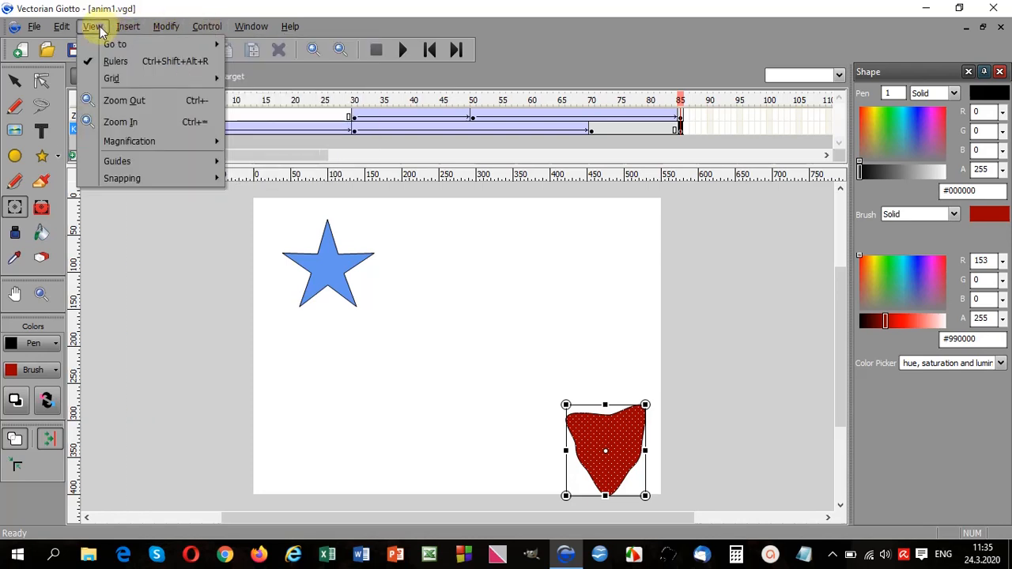
- Hide the Zvezda layer and show it again, and lock the layer against editing
click(169, 276)
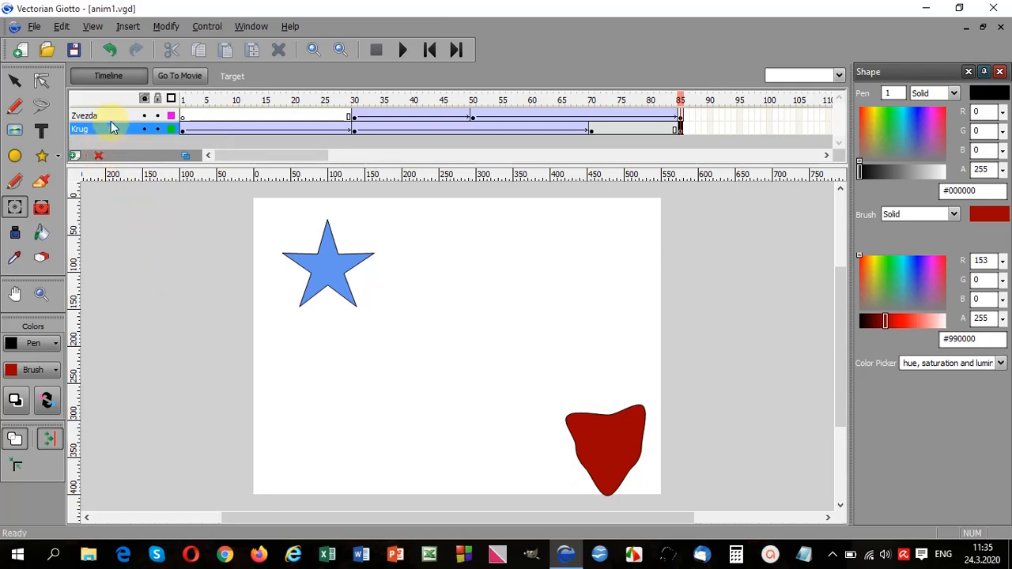
click(145, 116)
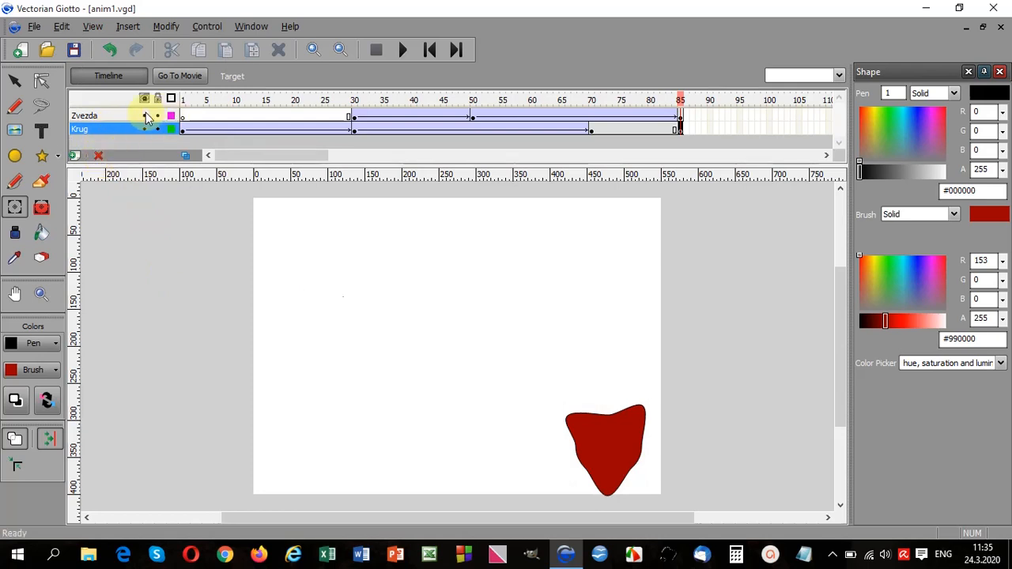
click(147, 118)
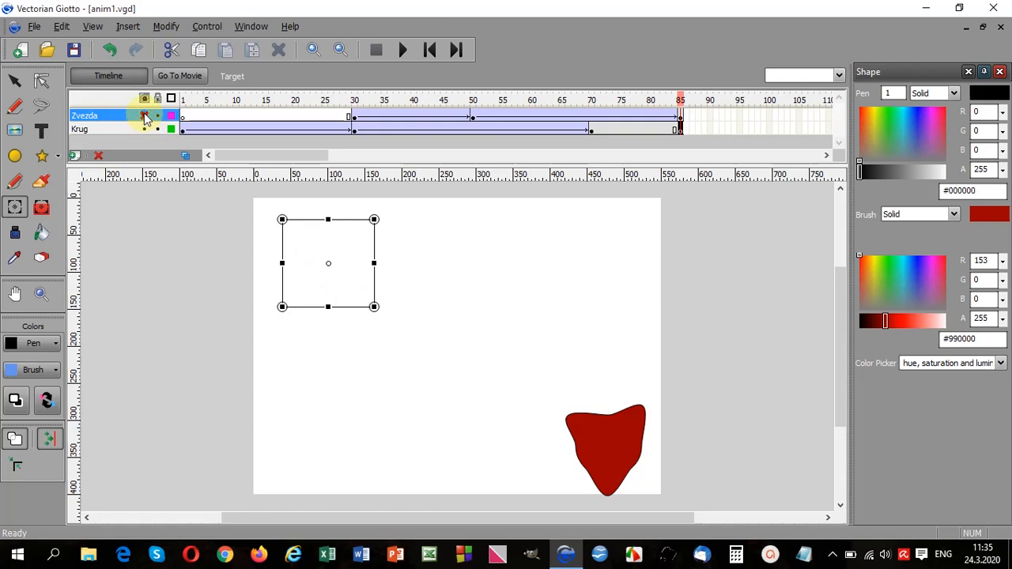
click(145, 116)
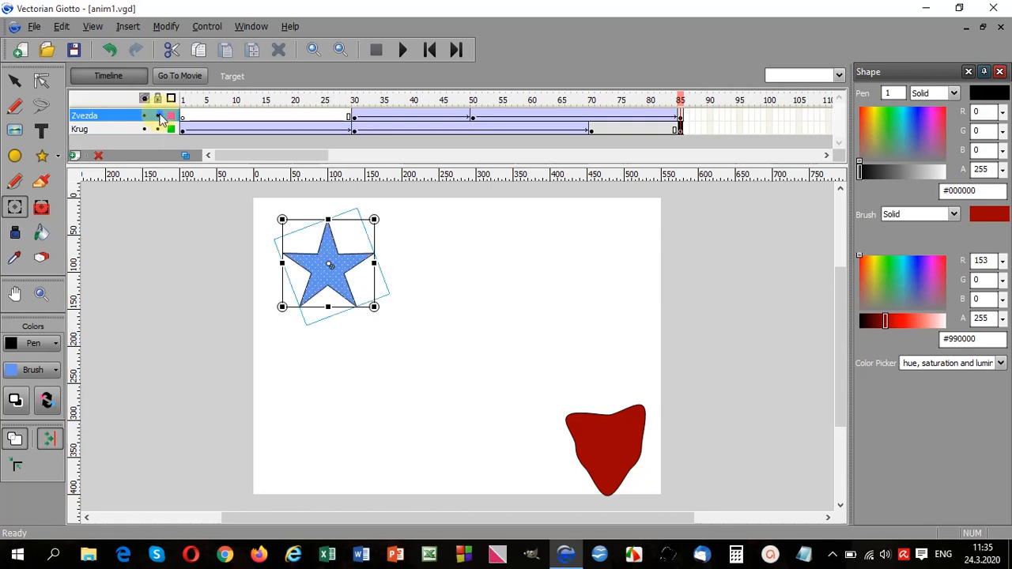
click(158, 116)
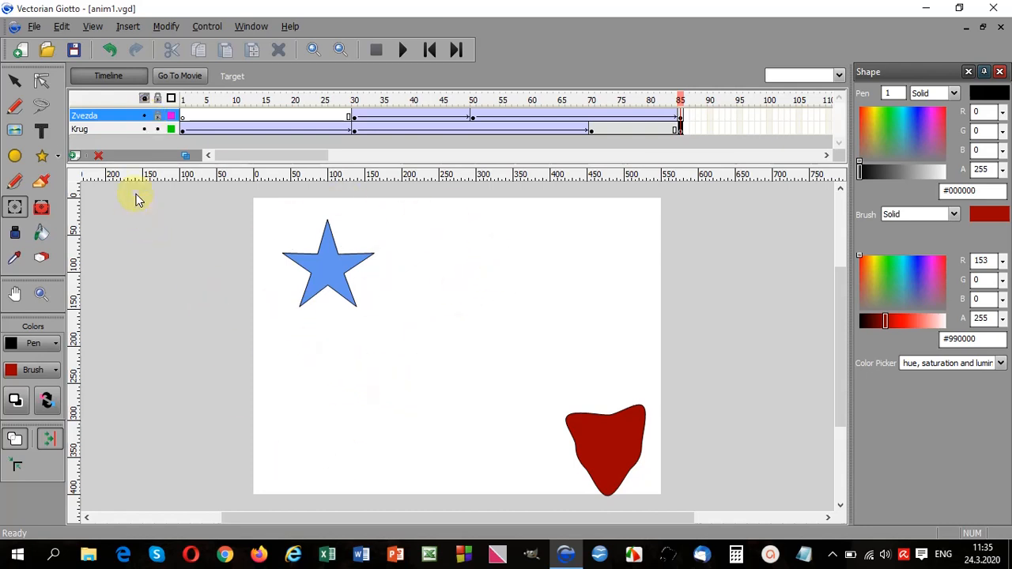
click(158, 116)
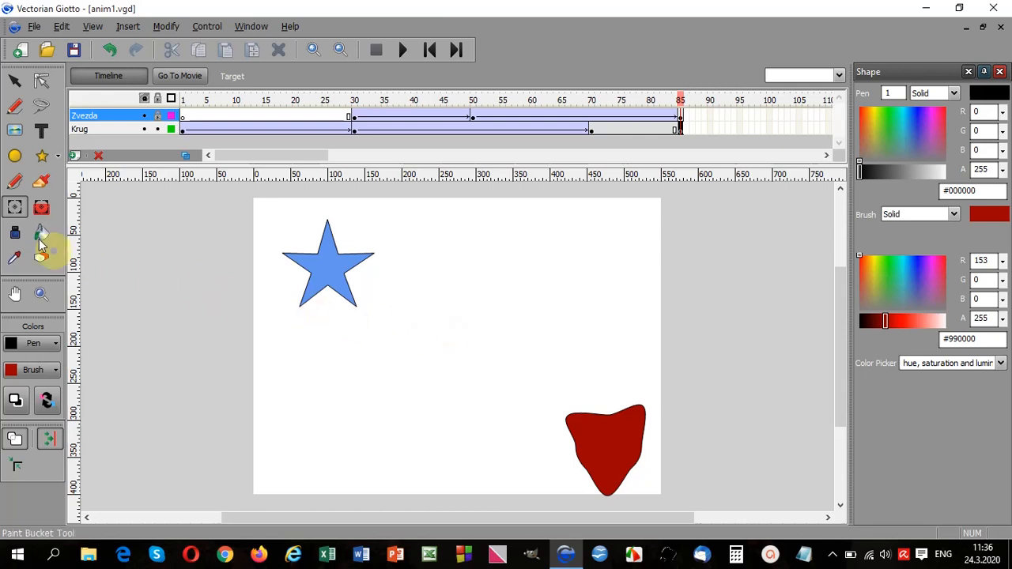
- Add a new layer above Zvezda and name it Tekst
click(74, 155)
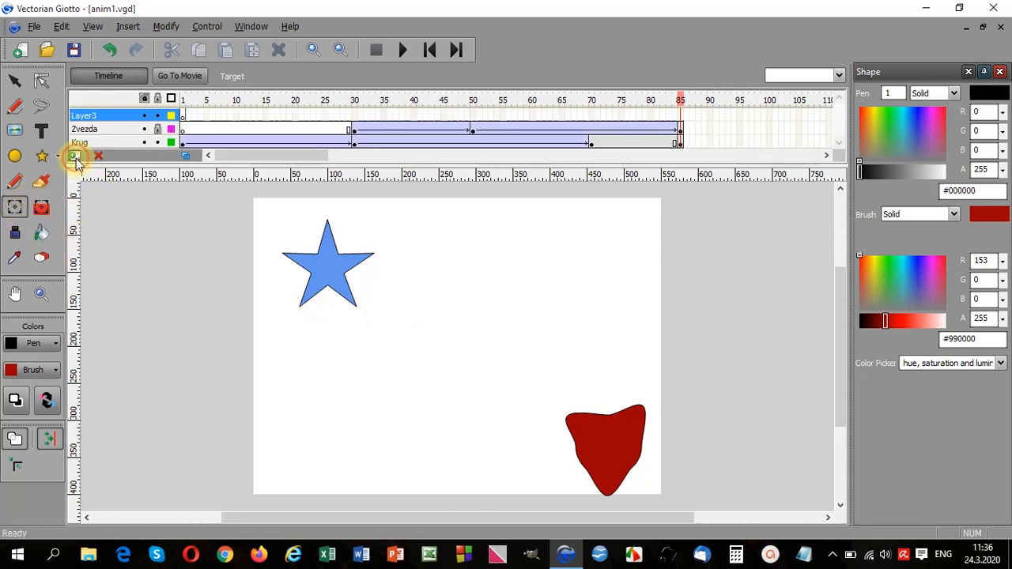
double_click(101, 113)
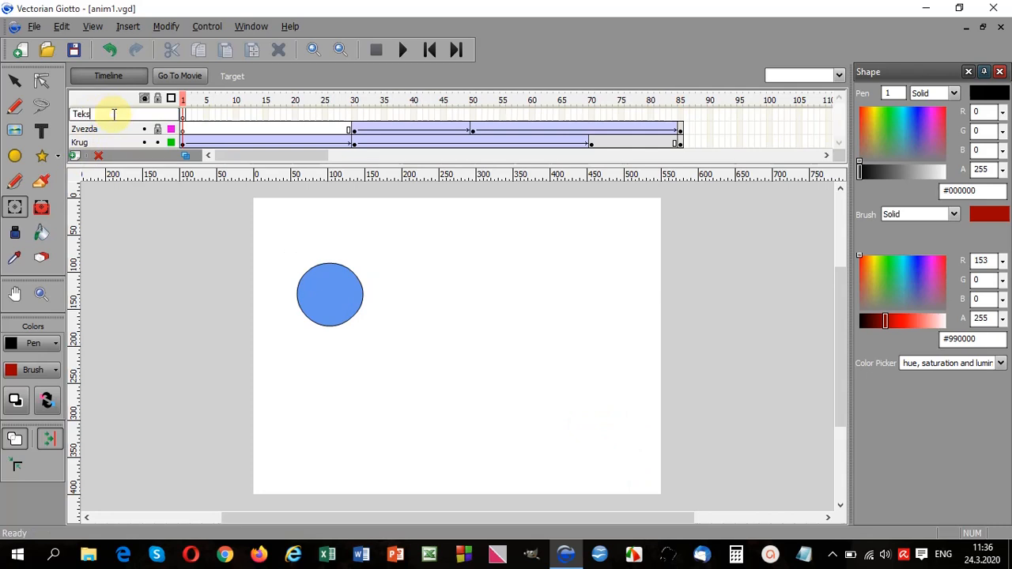
key(Return)
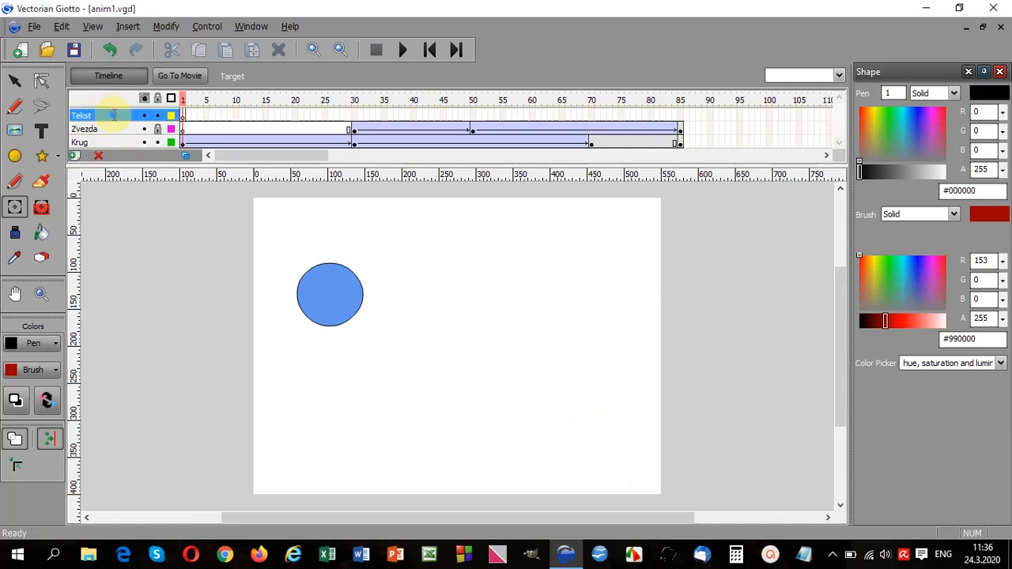
- In frame 1 of the Tekst layer, add a text box about 204 wide near the stage's upper-right corner reading Информатика
click(183, 115)
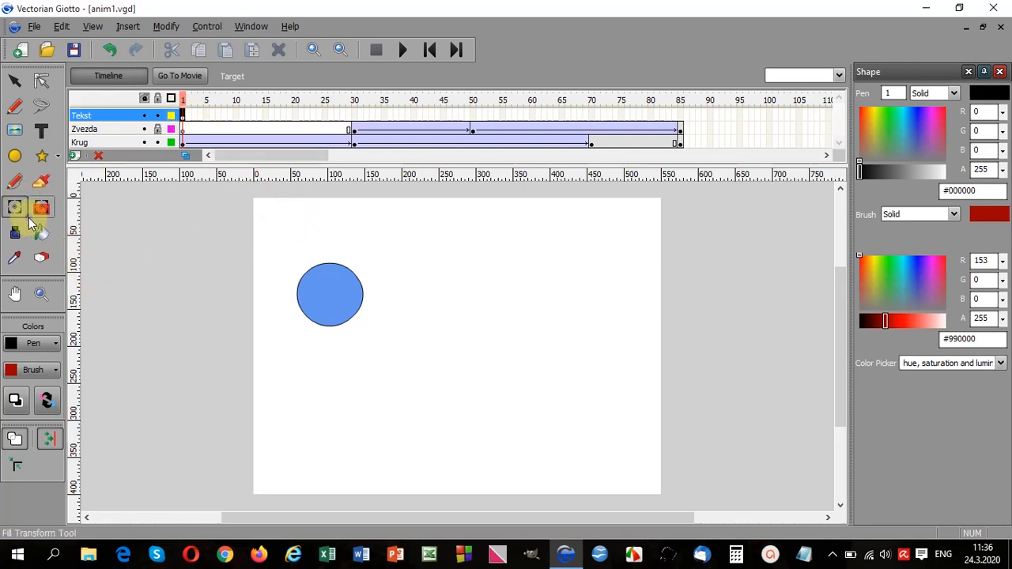
click(41, 132)
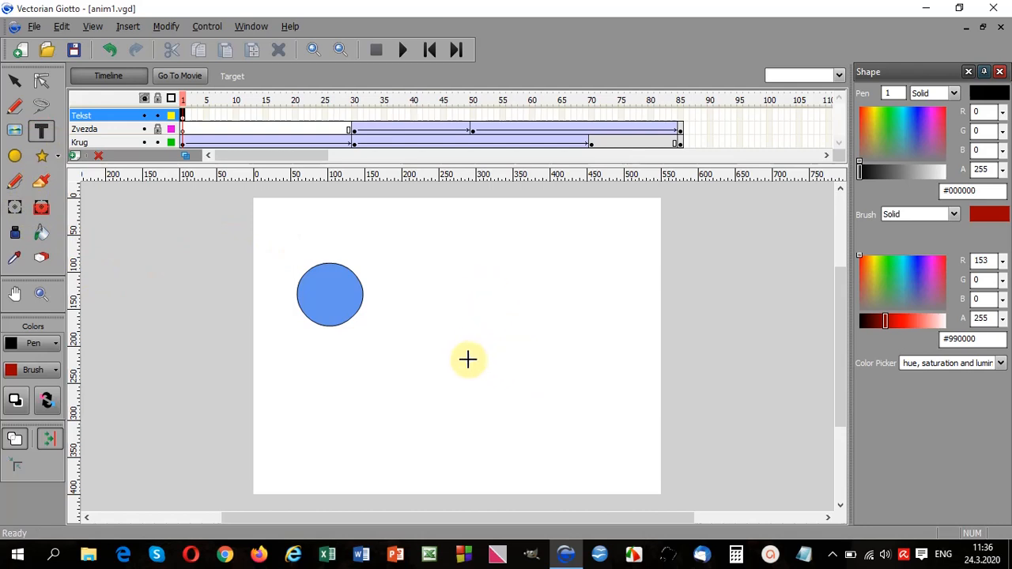
click(482, 208)
drag(521, 233, 633, 242)
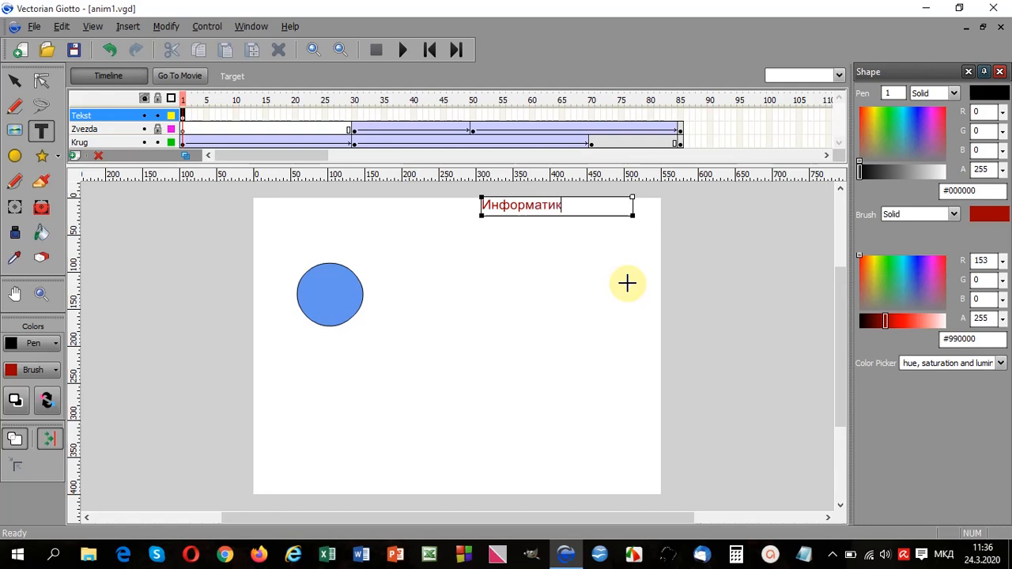
- Open the object properties for the word Информатика and make the text bold
drag(582, 205, 485, 205)
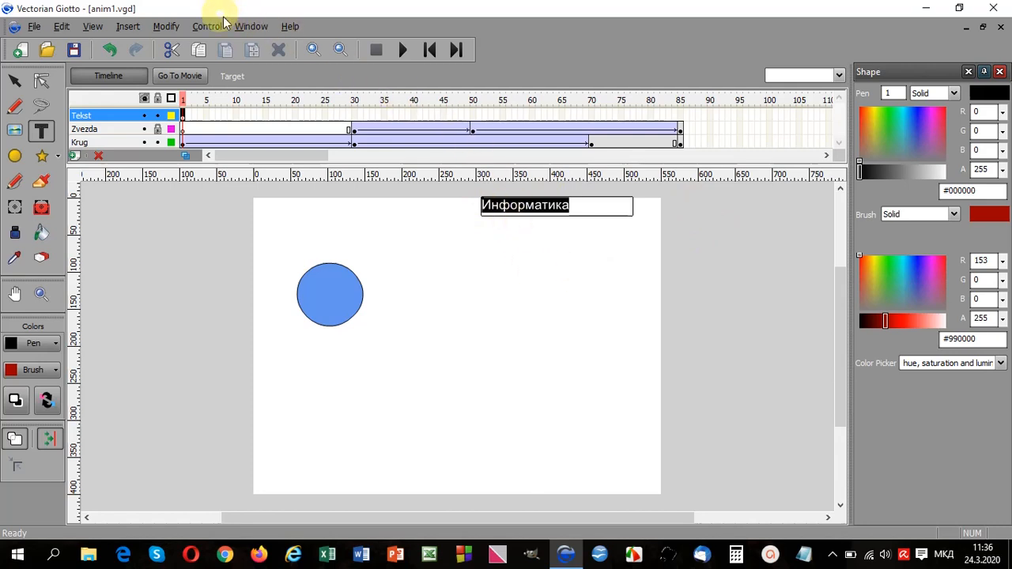
click(250, 27)
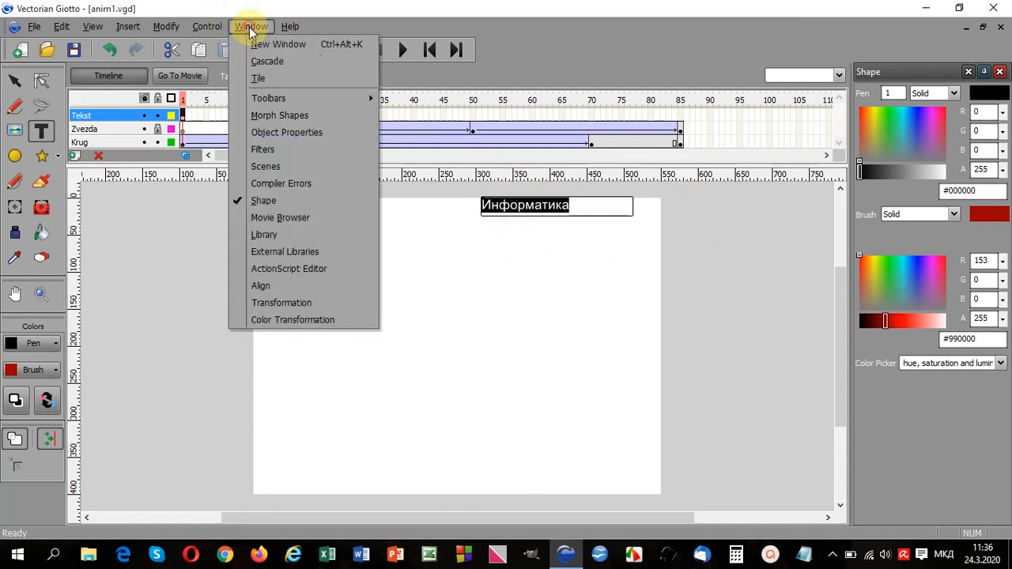
click(289, 133)
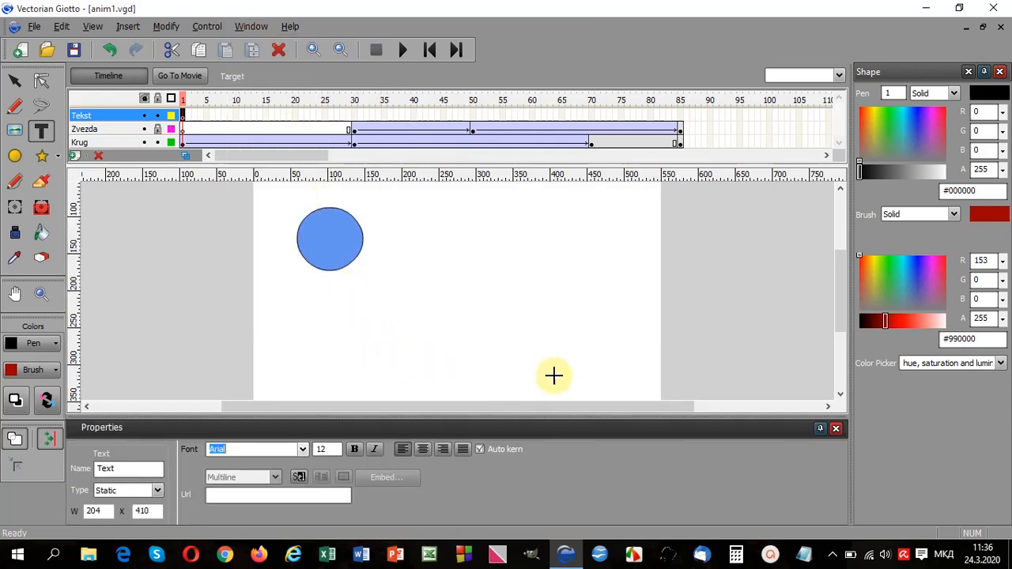
drag(840, 276, 836, 217)
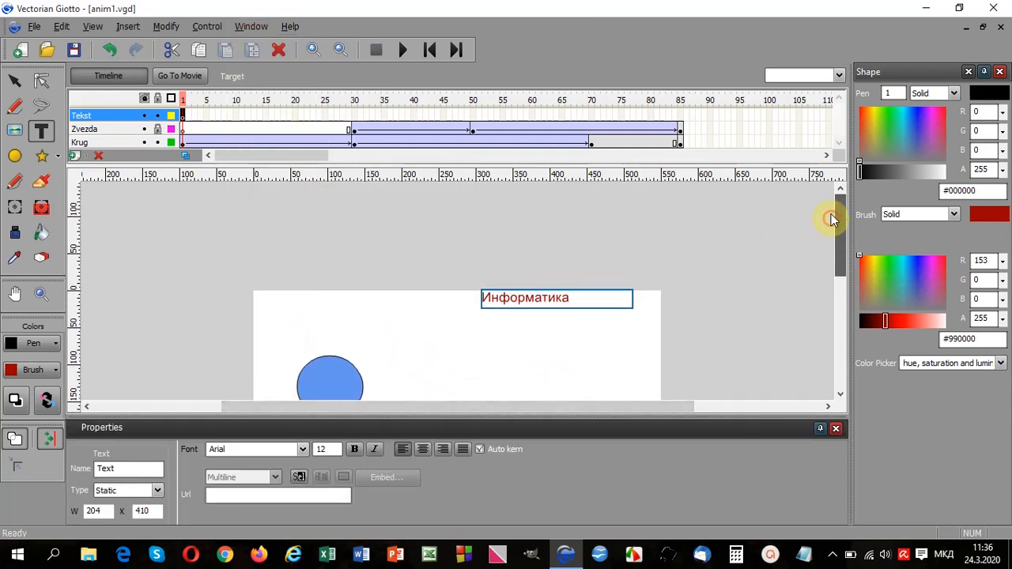
drag(602, 299, 462, 296)
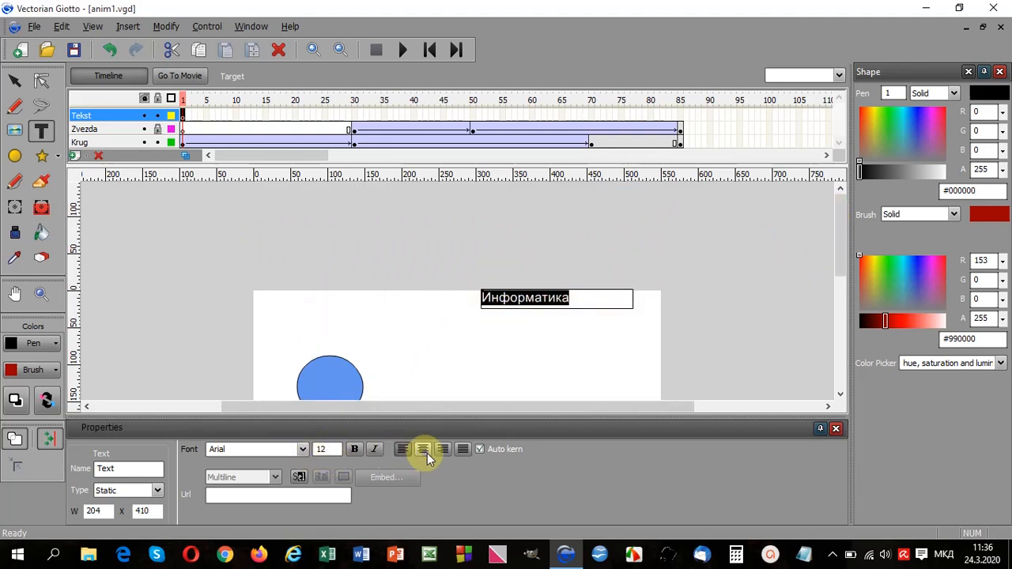
click(355, 450)
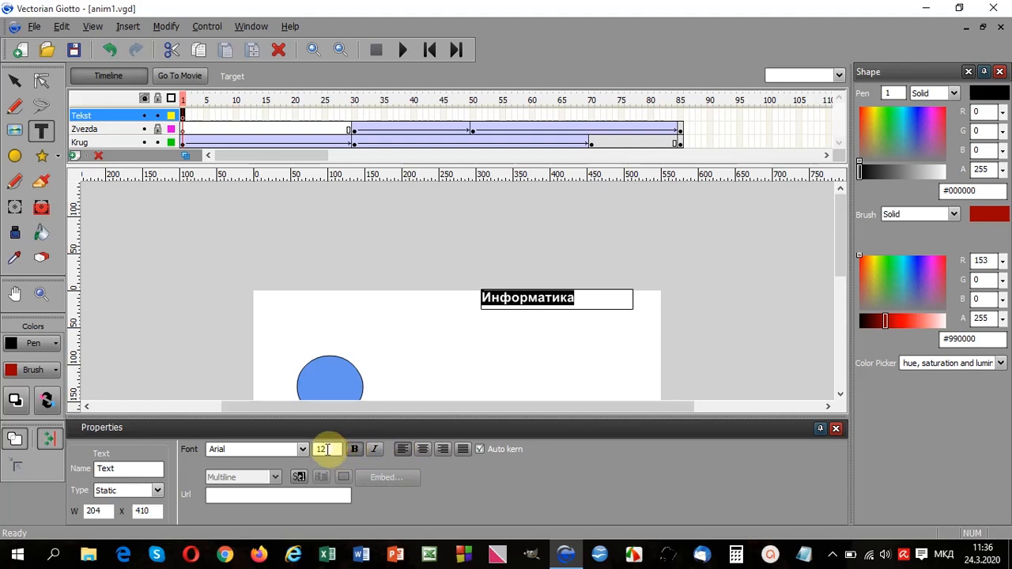
- Try a font size of 40 on the Информатика text, and reduce it to 25
drag(329, 449, 310, 451)
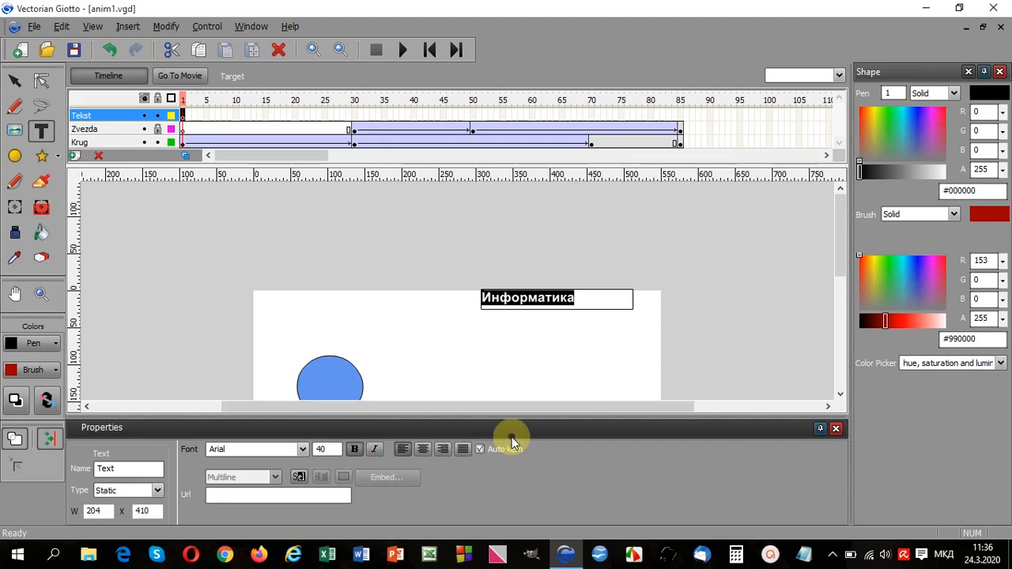
key(Return)
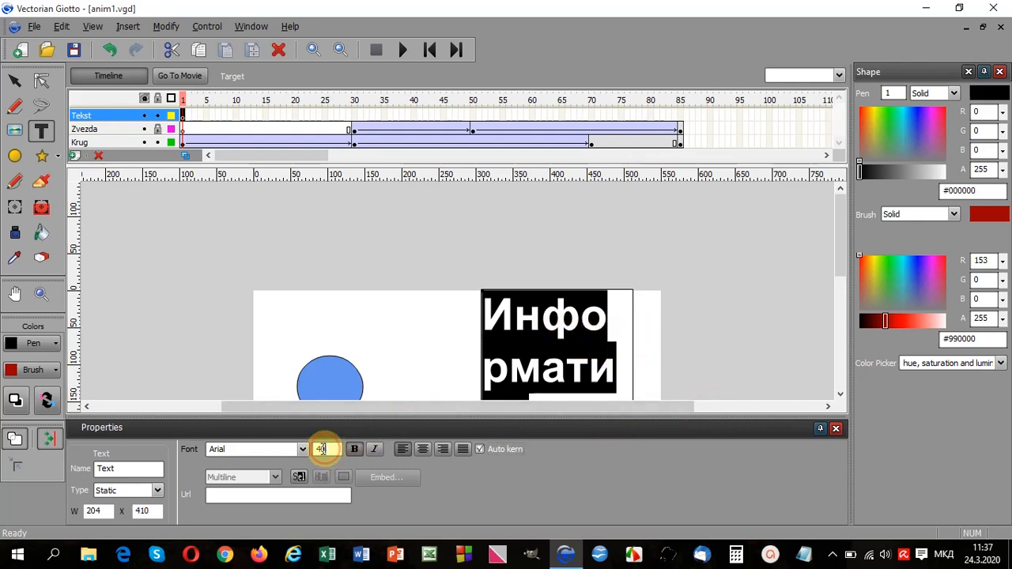
drag(322, 449, 307, 448)
key(Return)
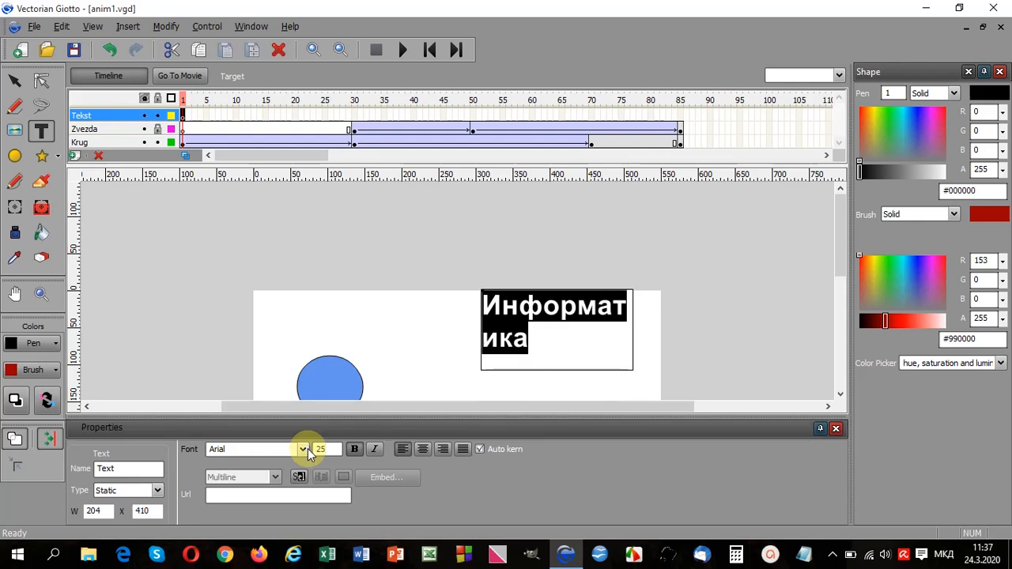
- Widen the text box to about 266 so that Информатика fits on one line, and close the object properties
click(634, 329)
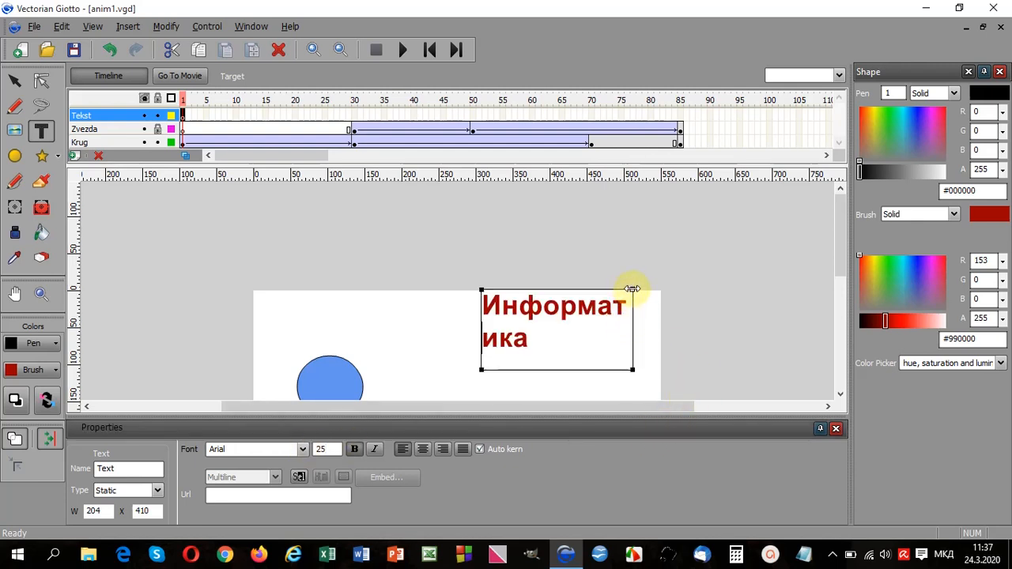
drag(633, 289, 657, 285)
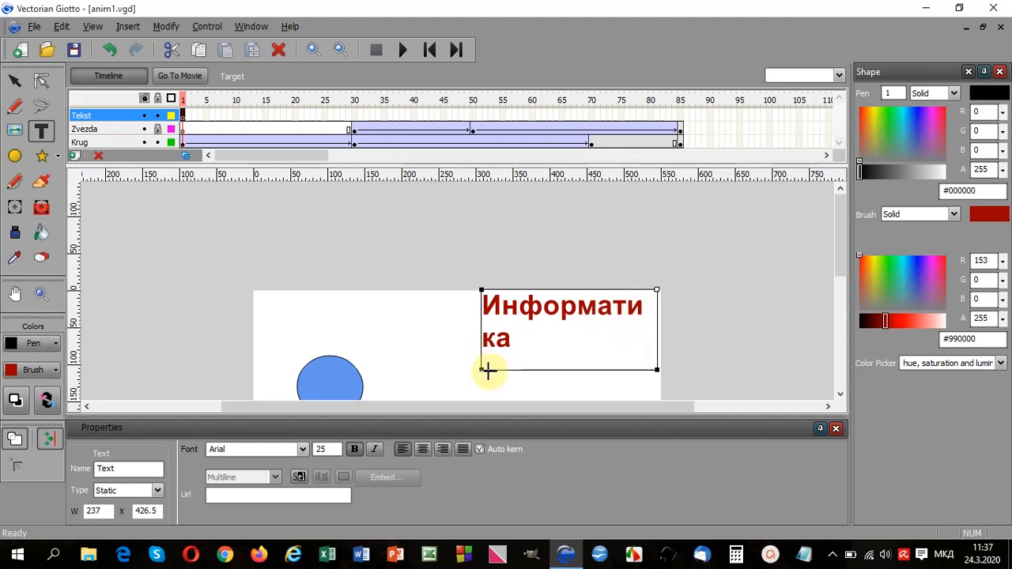
drag(480, 369, 462, 367)
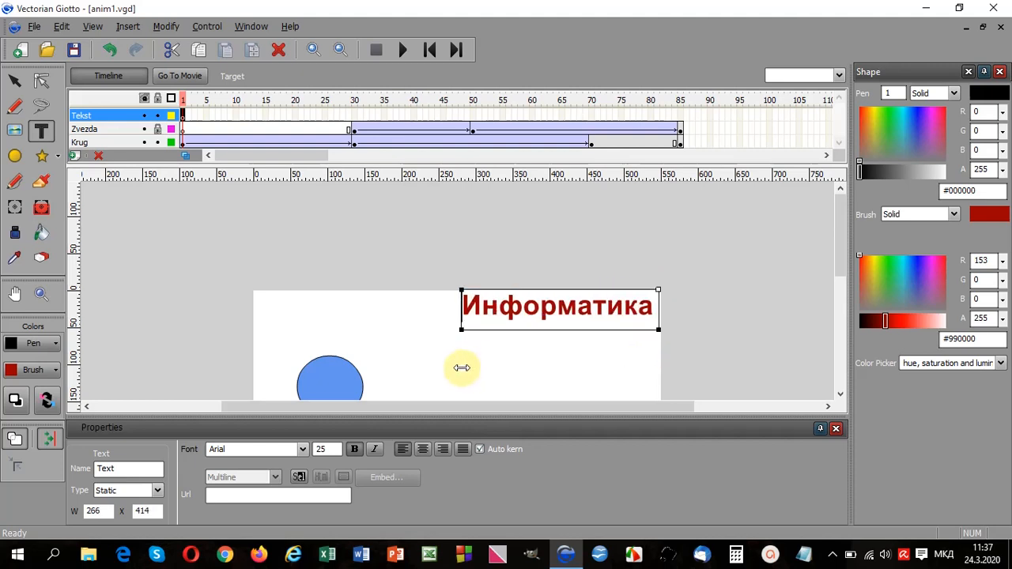
click(836, 428)
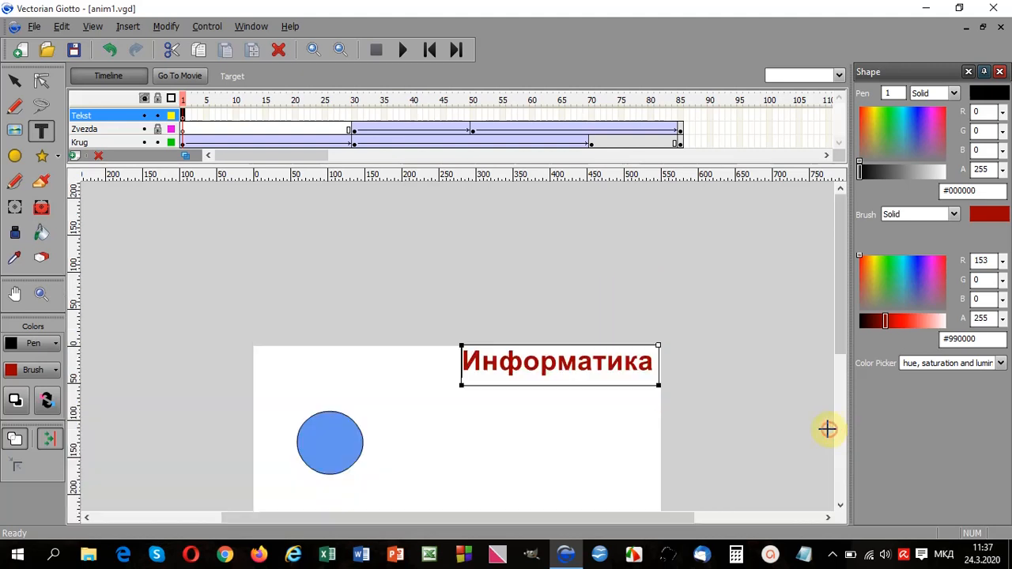
- Start adding an effect to the Информатика text so that the list of effects opens
right_click(607, 349)
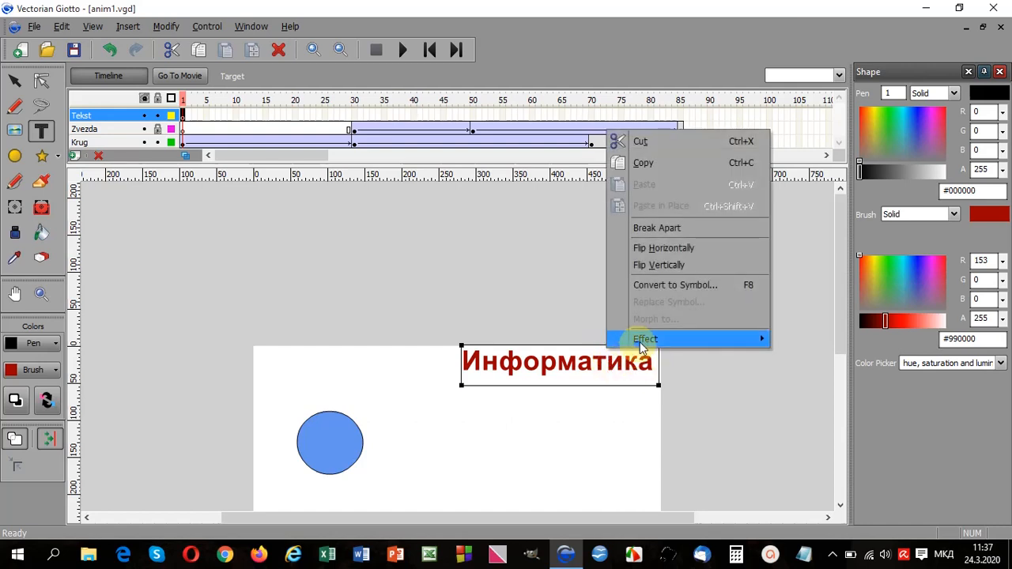
mouse_move(652, 340)
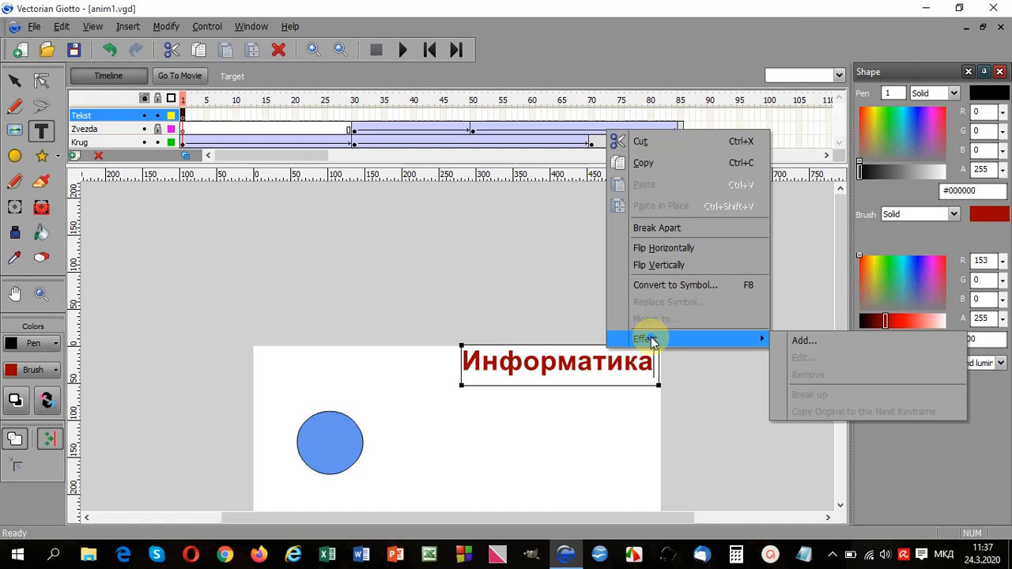
click(804, 339)
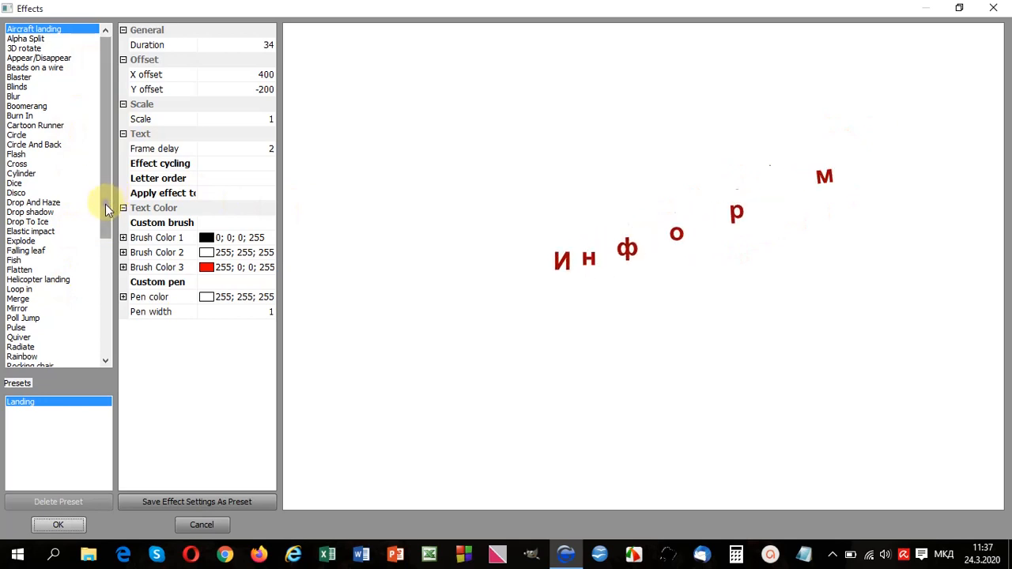
- Preview the Alpha Split, Blinds, Cylinder, Dice (also with a downward direction), Explode and Radiate effects on the Информатика text
drag(105, 204, 122, 156)
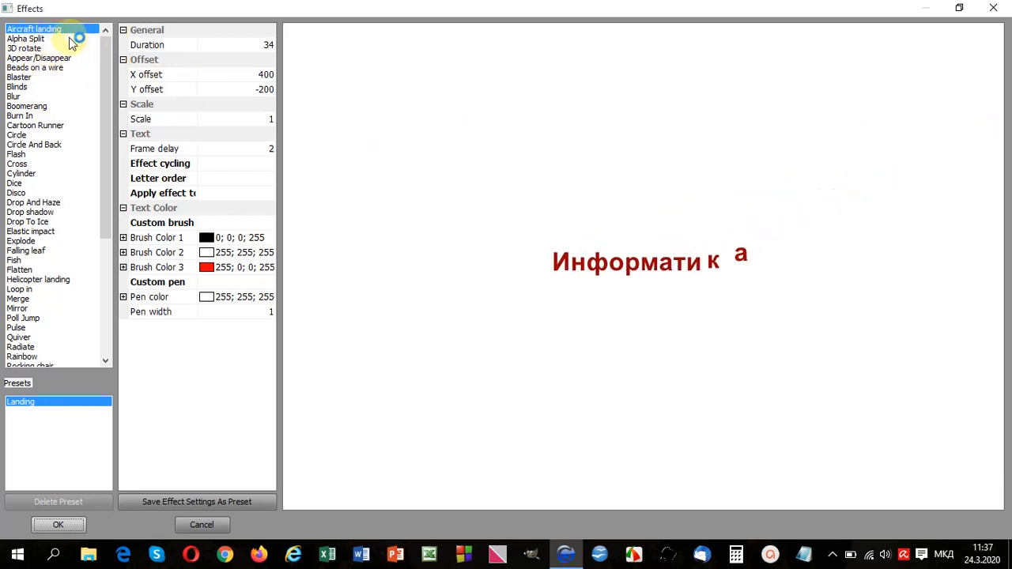
click(32, 40)
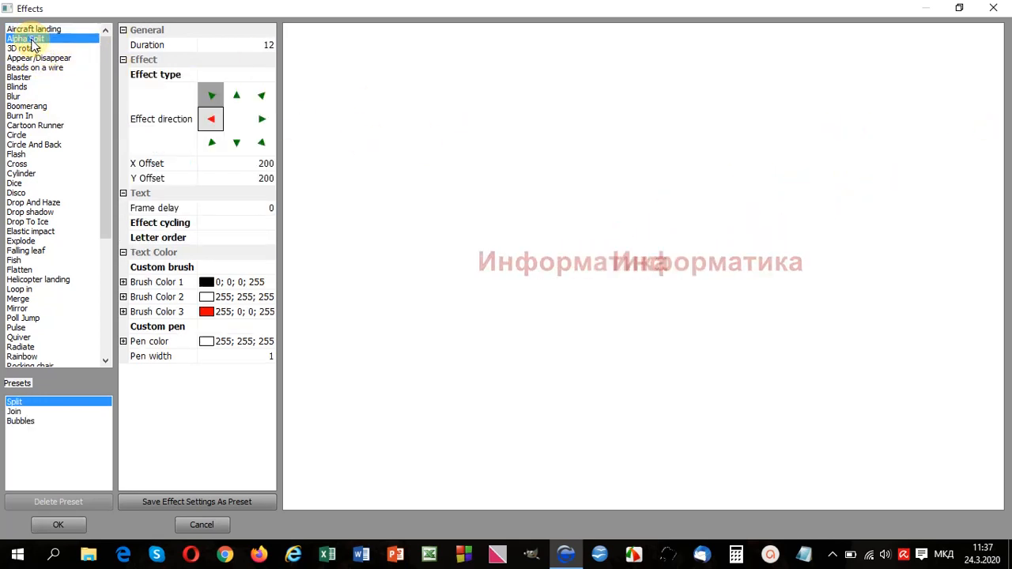
click(24, 87)
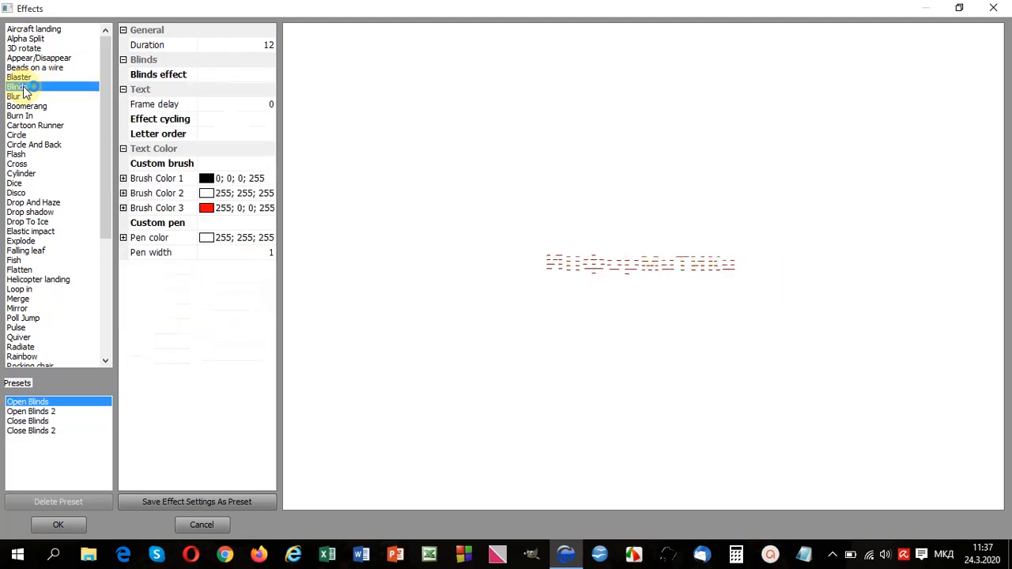
click(22, 174)
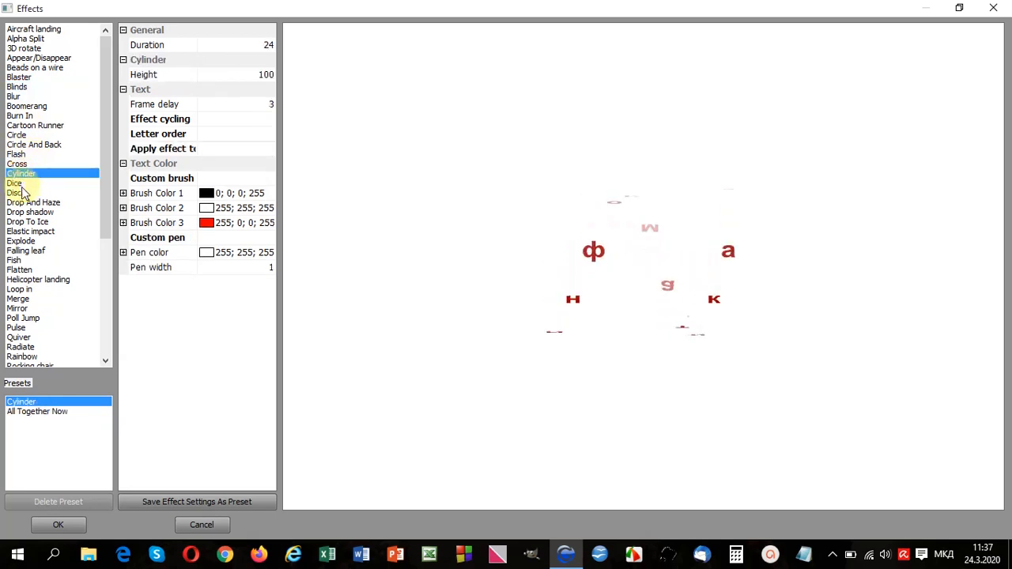
click(15, 184)
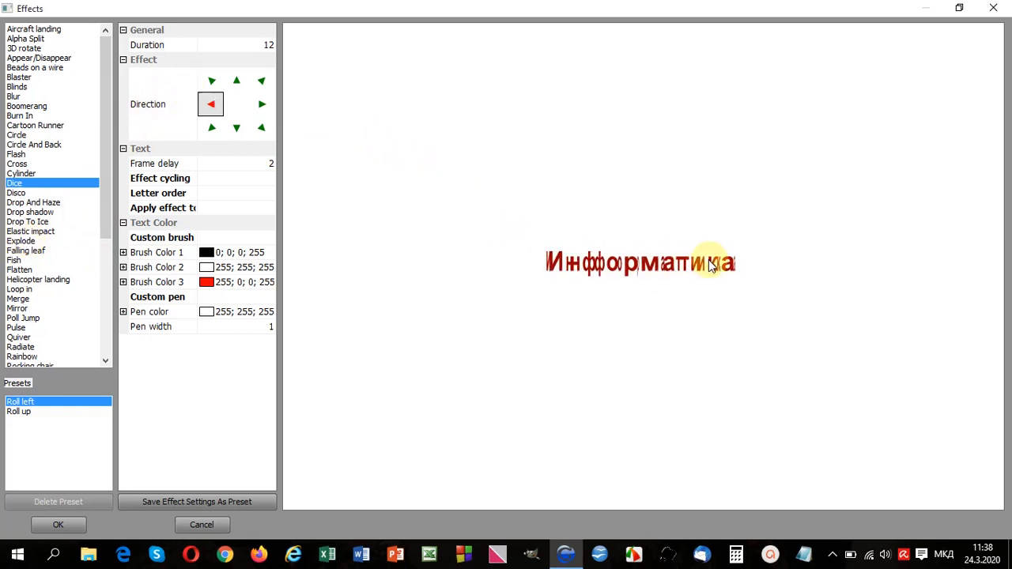
click(237, 128)
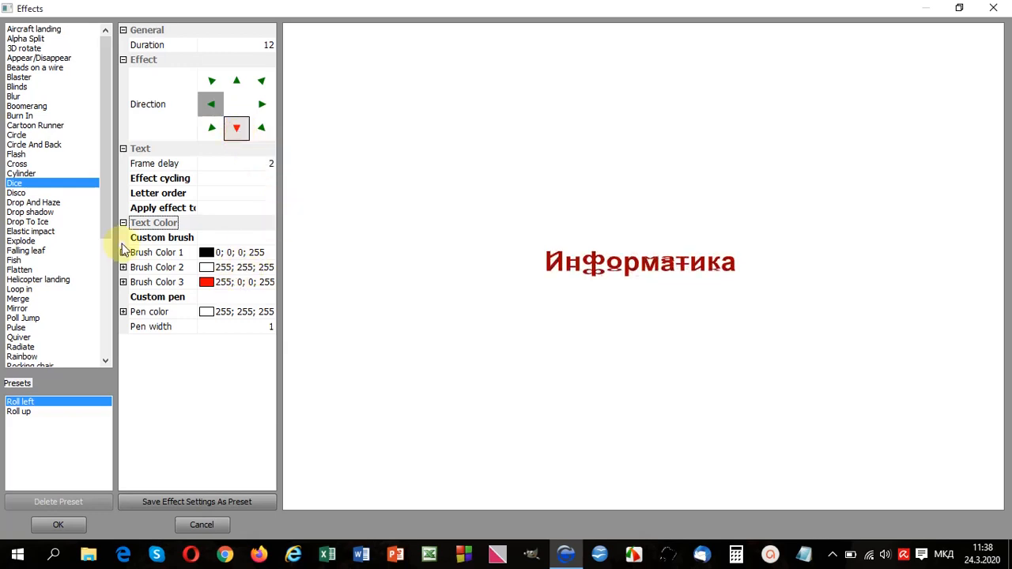
click(24, 240)
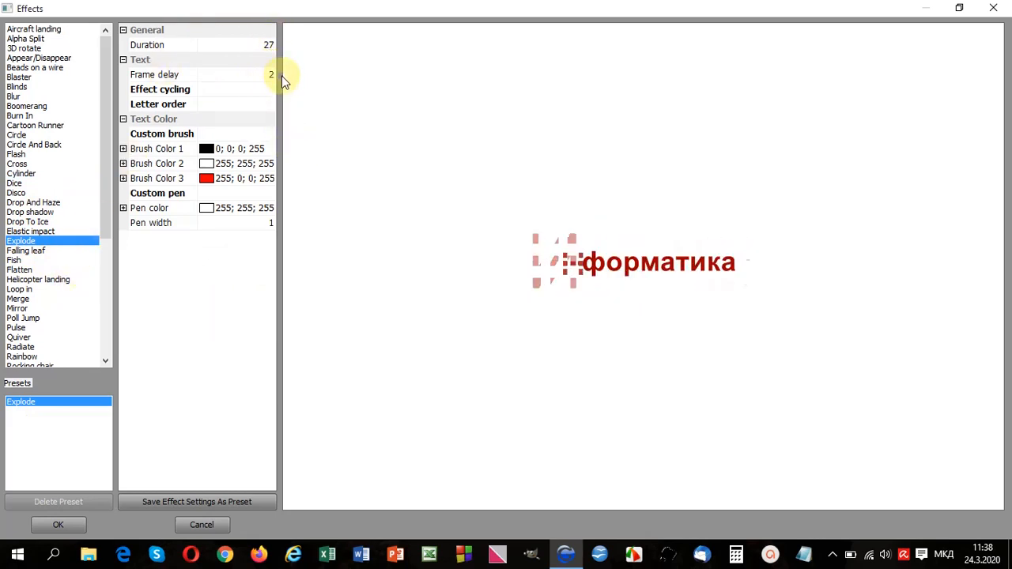
click(27, 348)
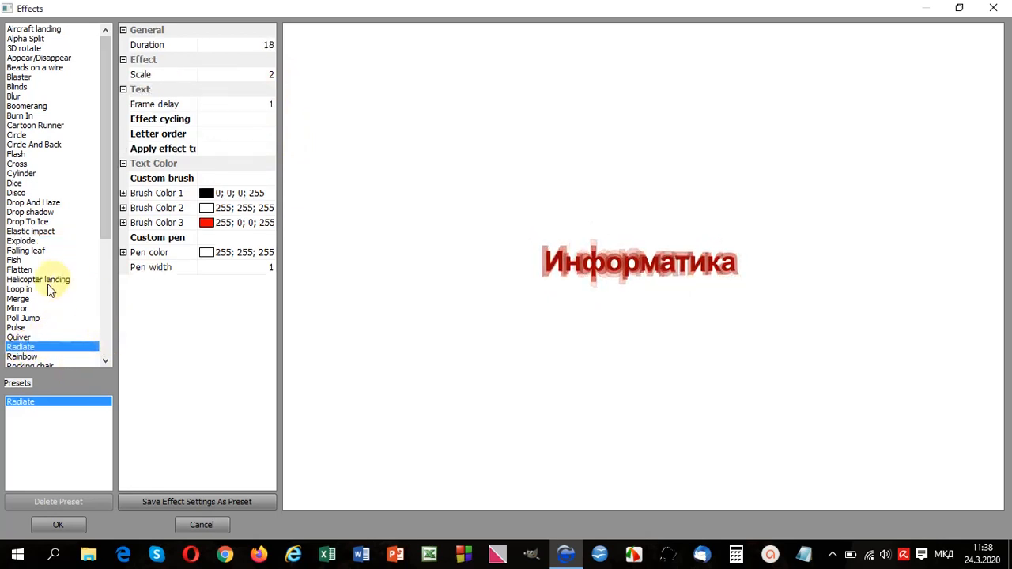
- Choose the Loop in effect, set its duration to 40 and apply it to the Информатика text
click(22, 289)
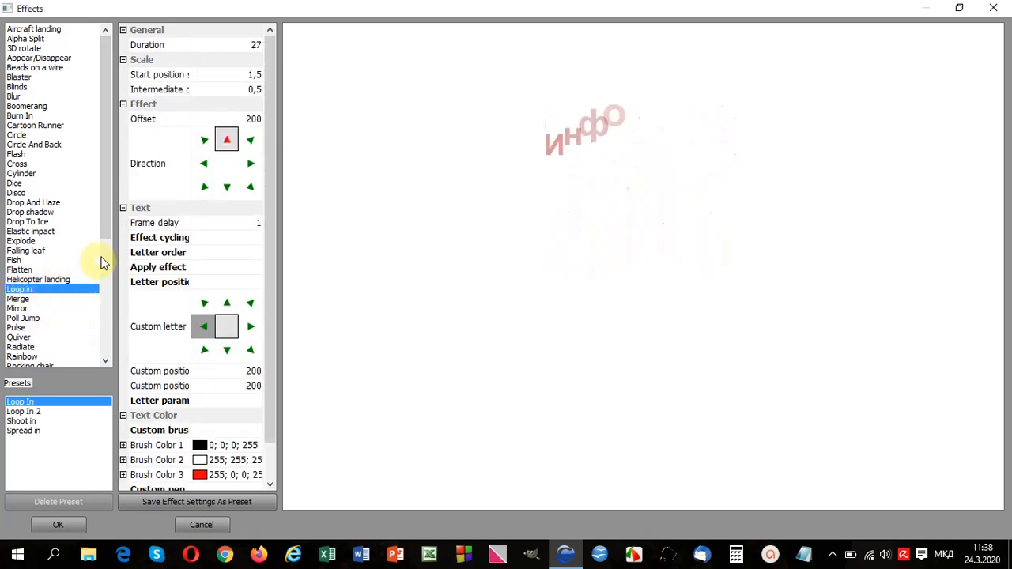
drag(106, 227, 106, 345)
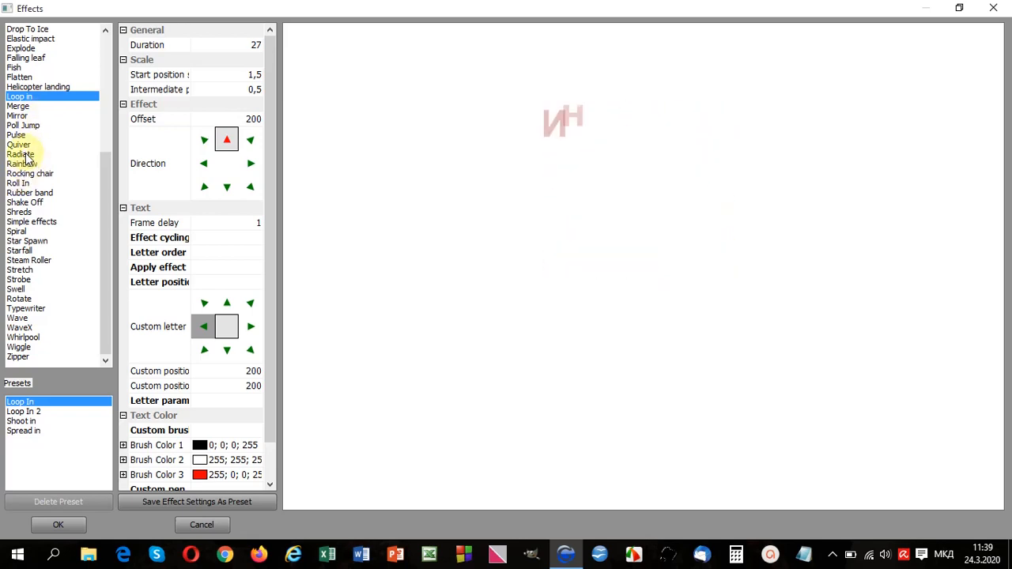
click(253, 45)
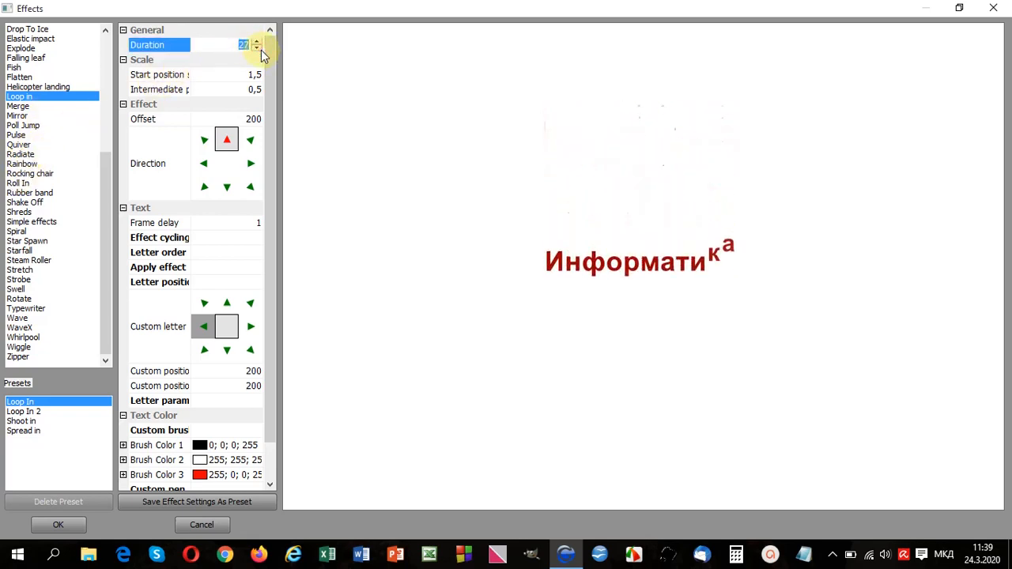
click(258, 42)
click(258, 42)
click(258, 42)
click(258, 42)
click(258, 42)
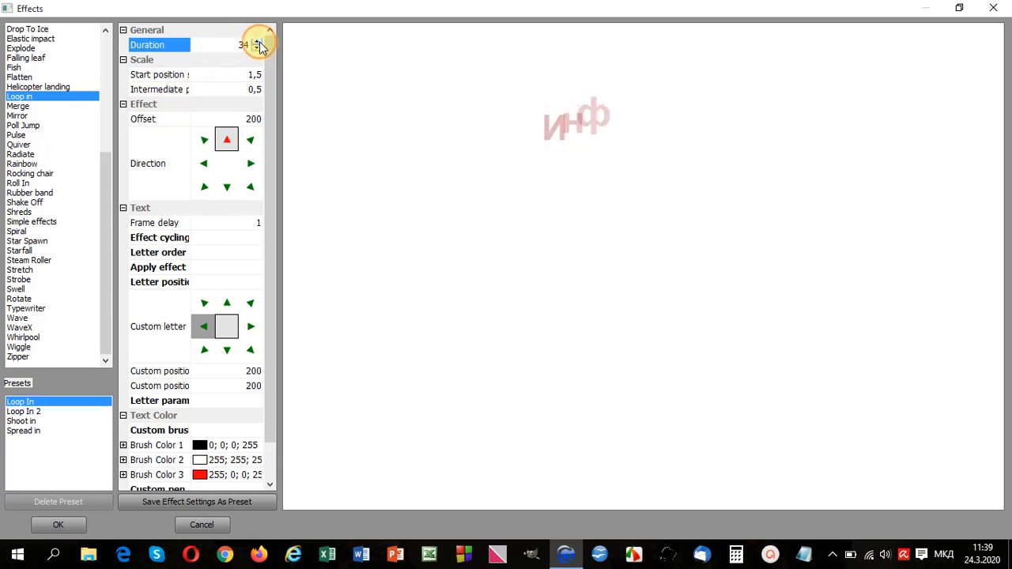
click(258, 42)
click(258, 42)
click(258, 42)
click(258, 42)
click(258, 42)
click(257, 42)
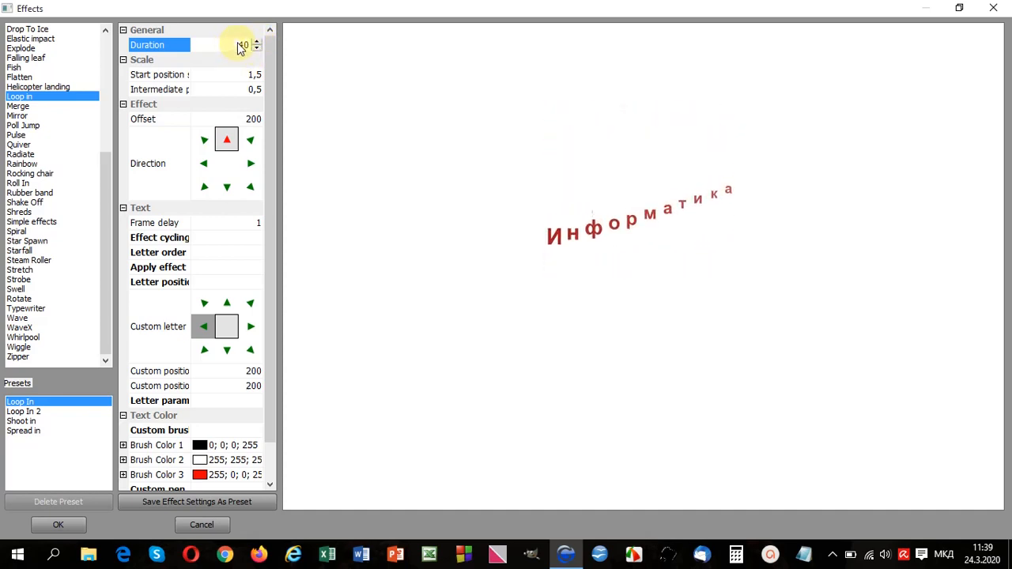
double_click(242, 45)
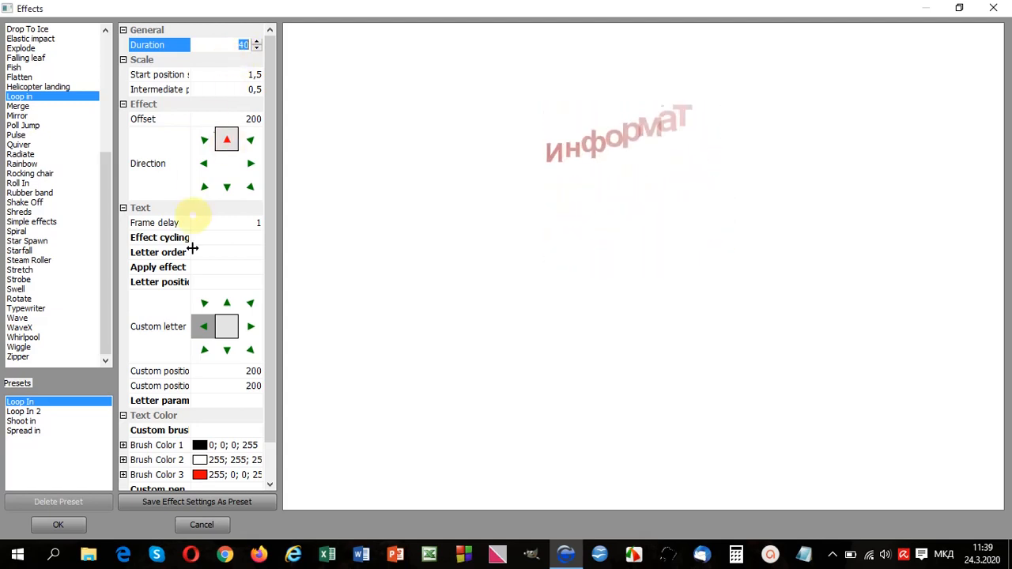
click(69, 526)
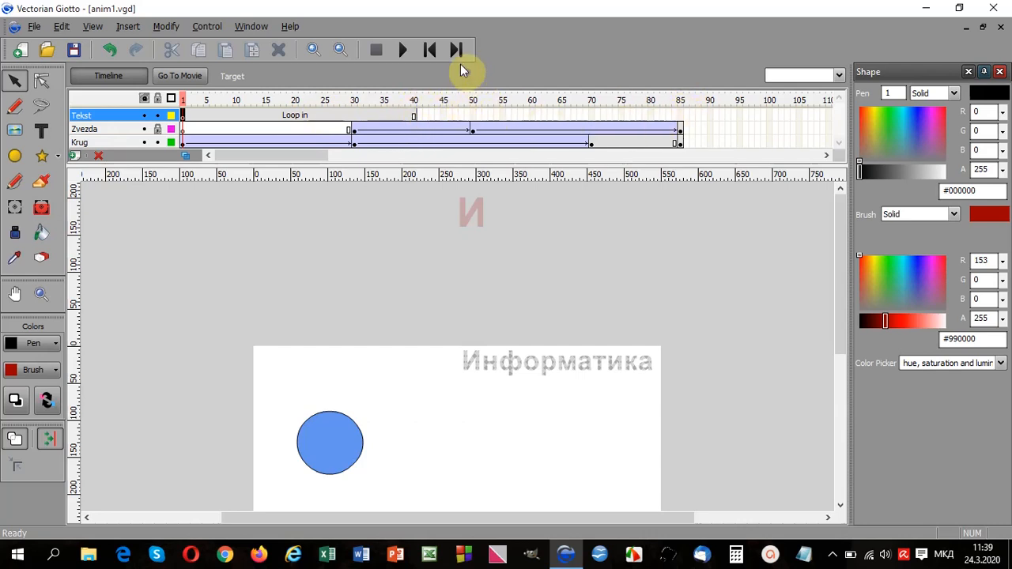
- Play the animation once, and insert a keyframe at frame 85 of the Tekst layer
click(402, 50)
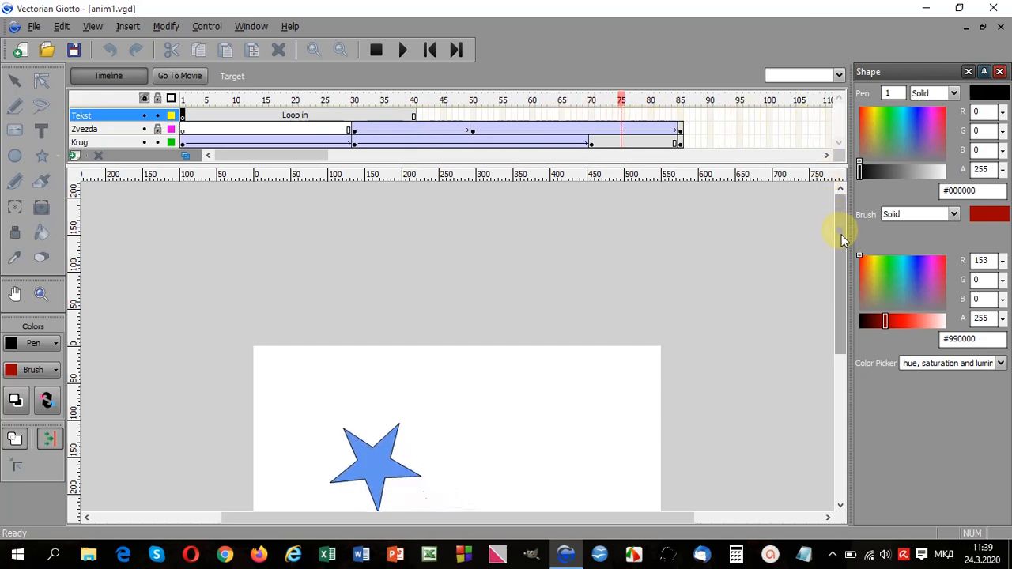
drag(844, 241, 843, 319)
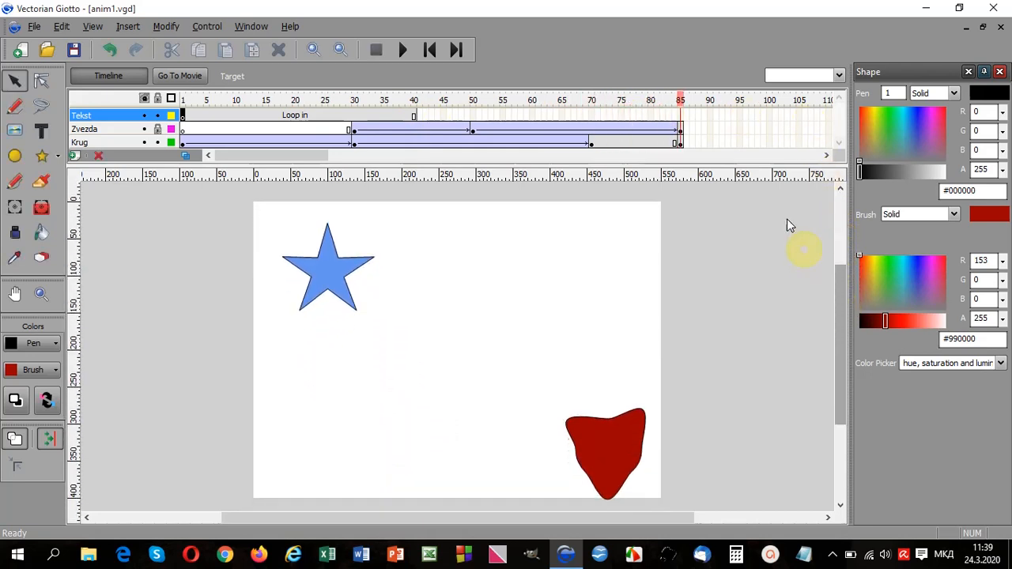
right_click(685, 118)
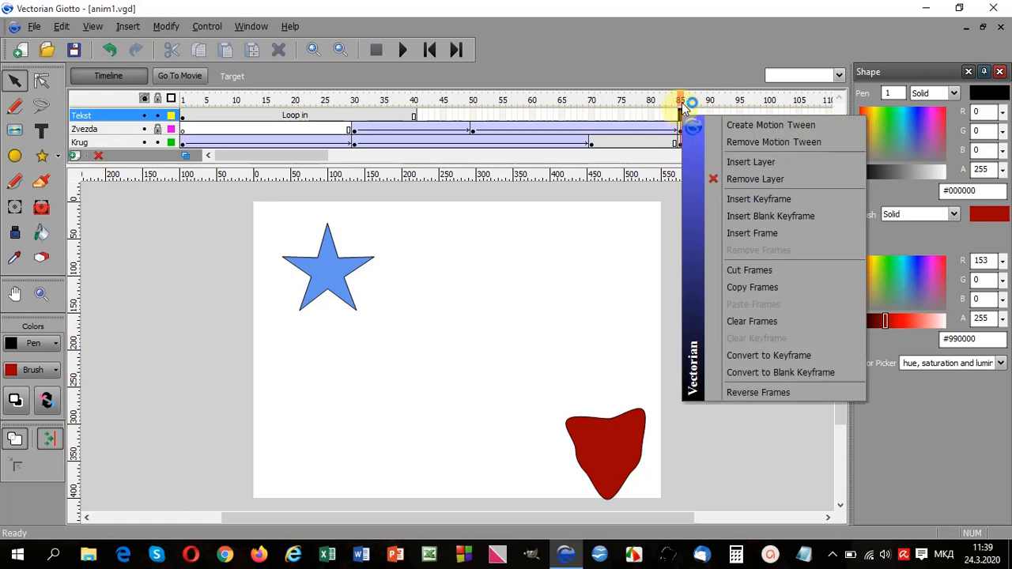
click(766, 199)
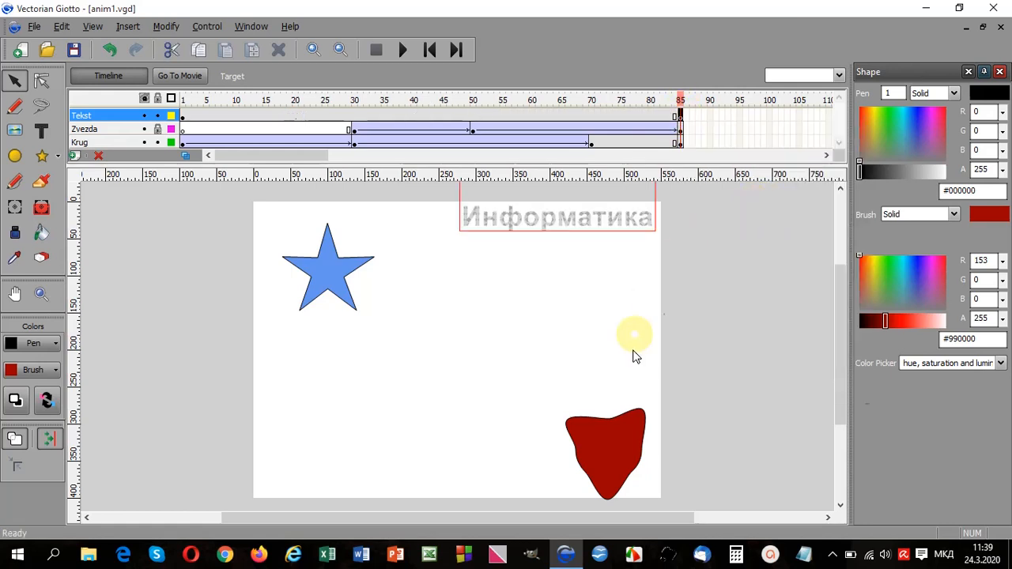
- Replay the whole animation from the first frame to check the text effect together with the circle and star
drag(605, 517, 498, 522)
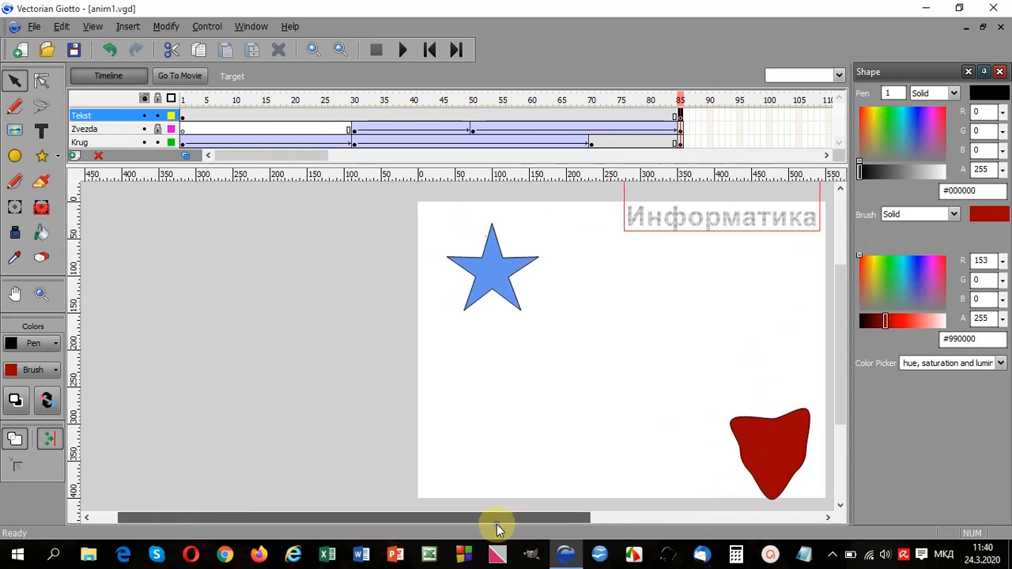
click(430, 50)
click(403, 50)
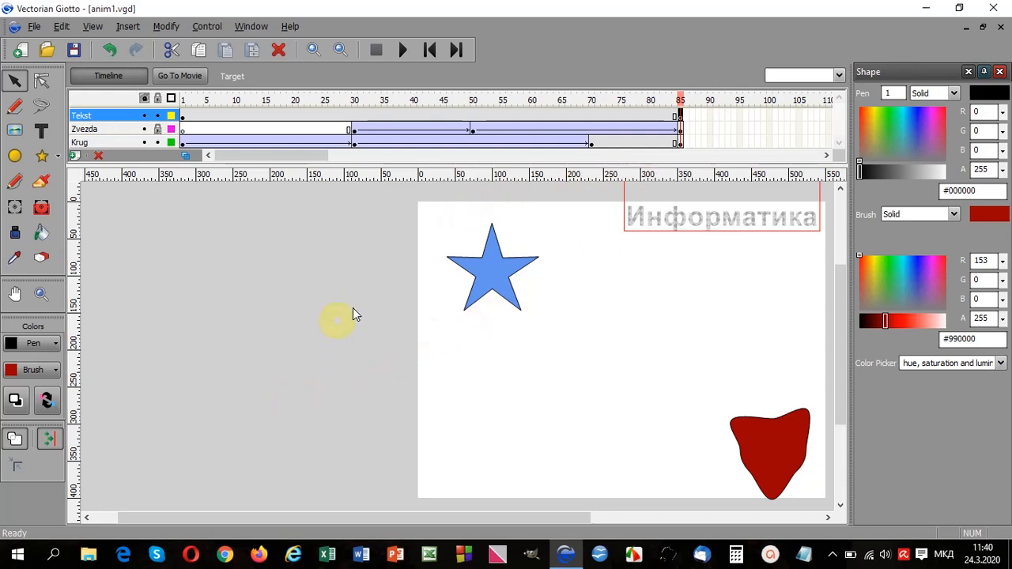
drag(431, 522, 564, 516)
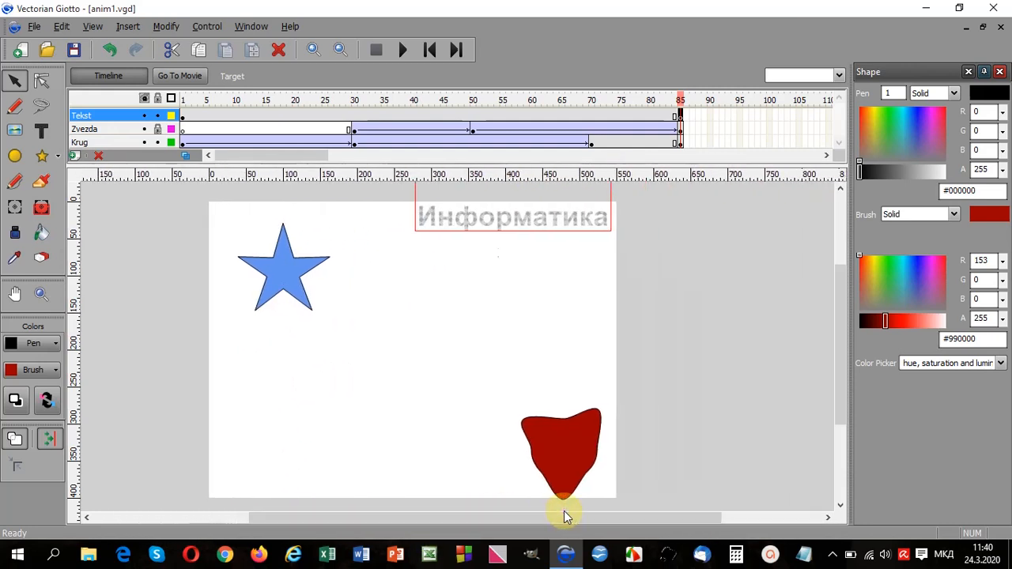